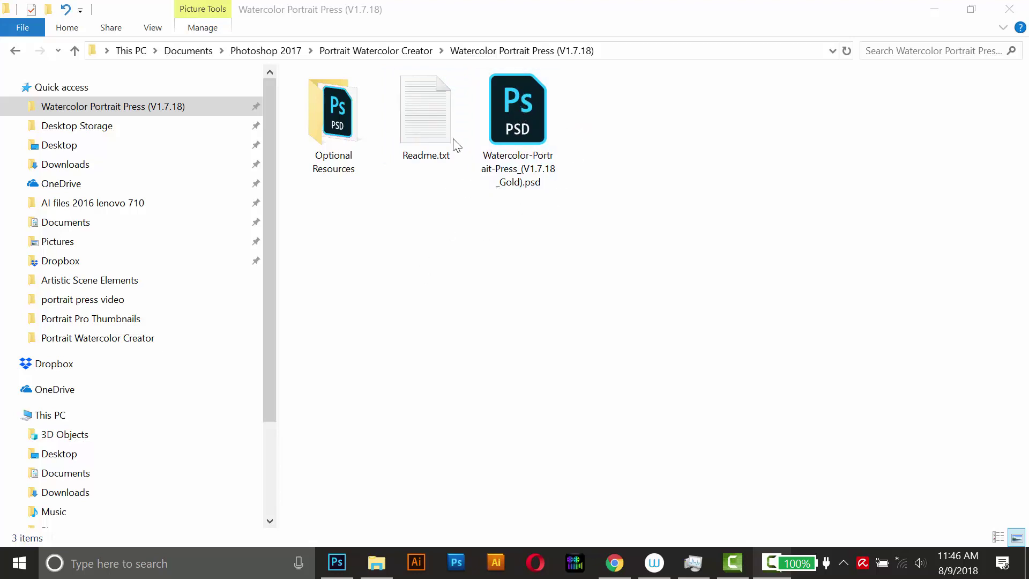
- Open Watercolor-Portrait-Press_(V1.7.18_Gold).psd in Photoshop and display its layer list
{"action": "left_click_drag", "start_coordinate": [512, 110], "coordinate": [465, 249]}
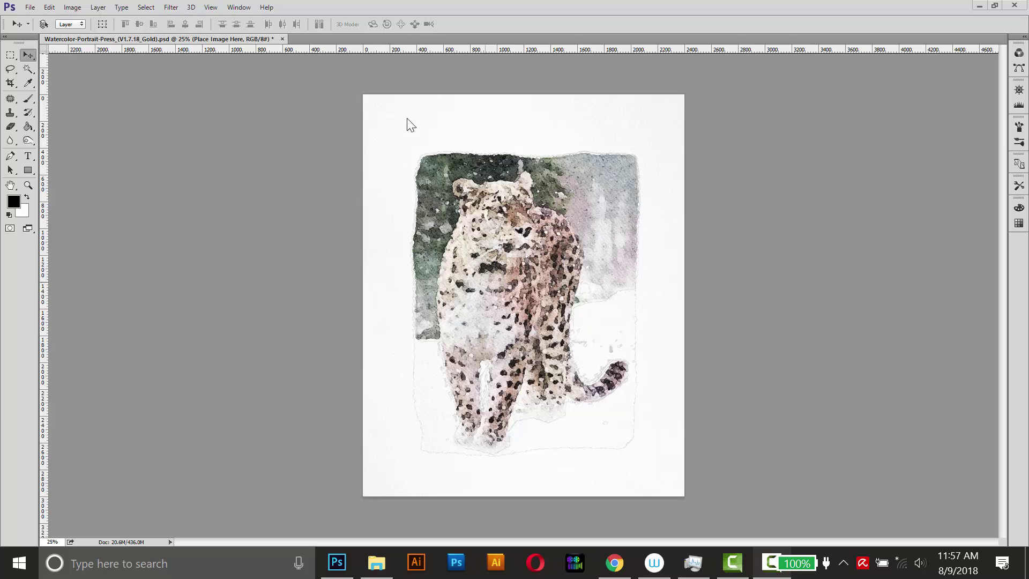
{"action": "left_click", "coordinate": [239, 7]}
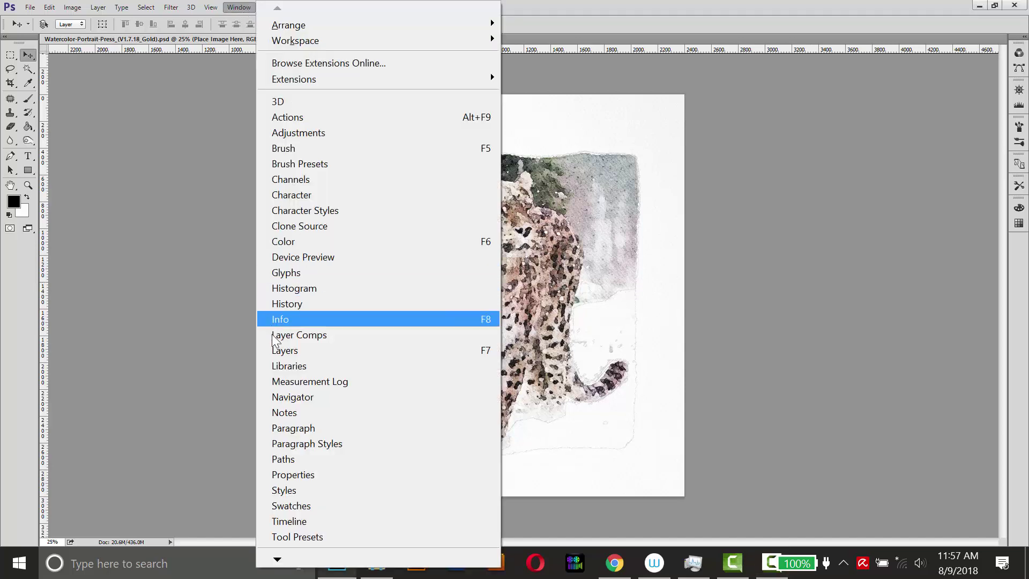
{"action": "left_click", "coordinate": [284, 349]}
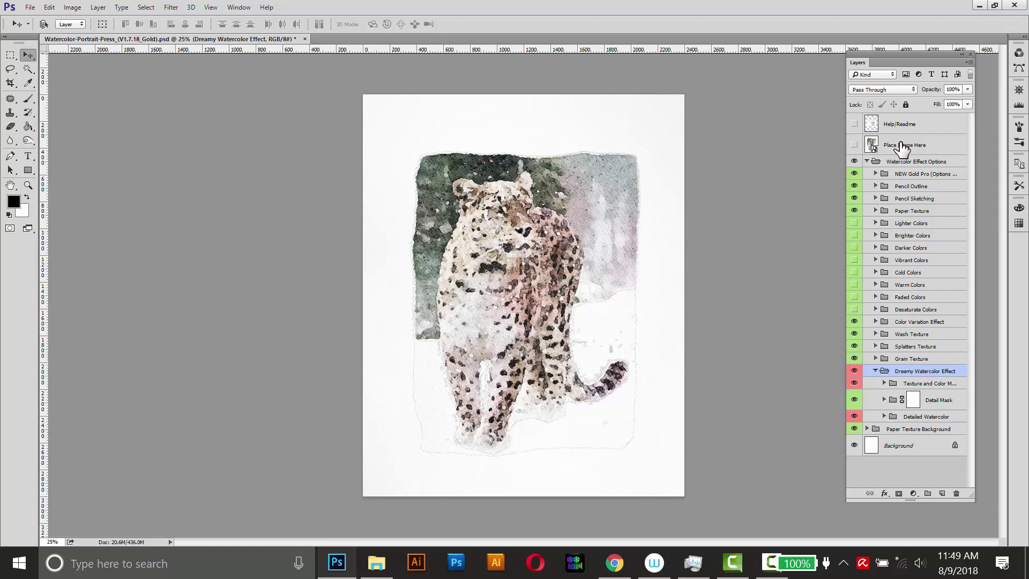
- Open the contents of the Place Image Here smart object and hide its Delete Me layer
{"action": "double_click", "coordinate": [872, 143]}
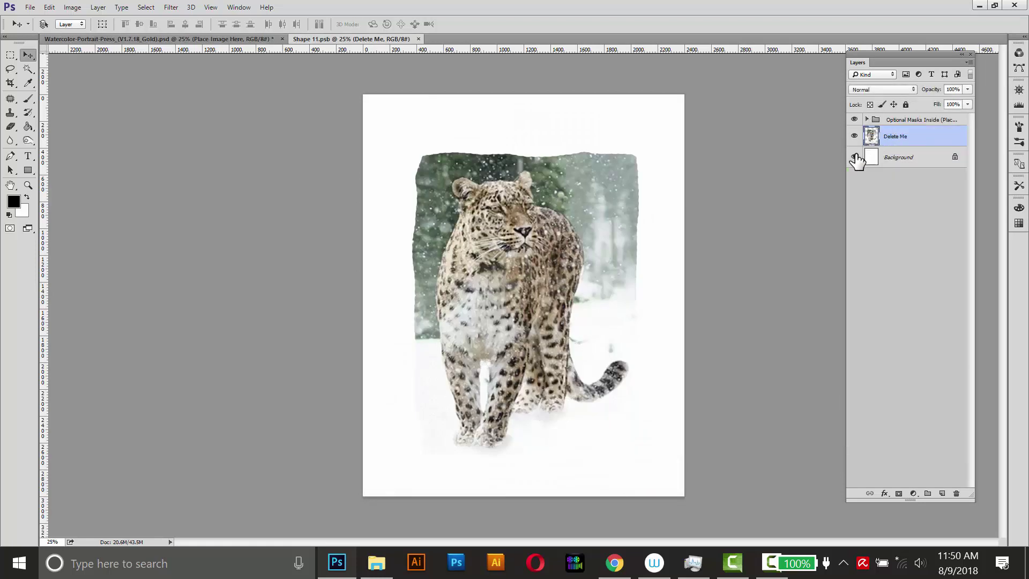
{"action": "left_click", "coordinate": [185, 42]}
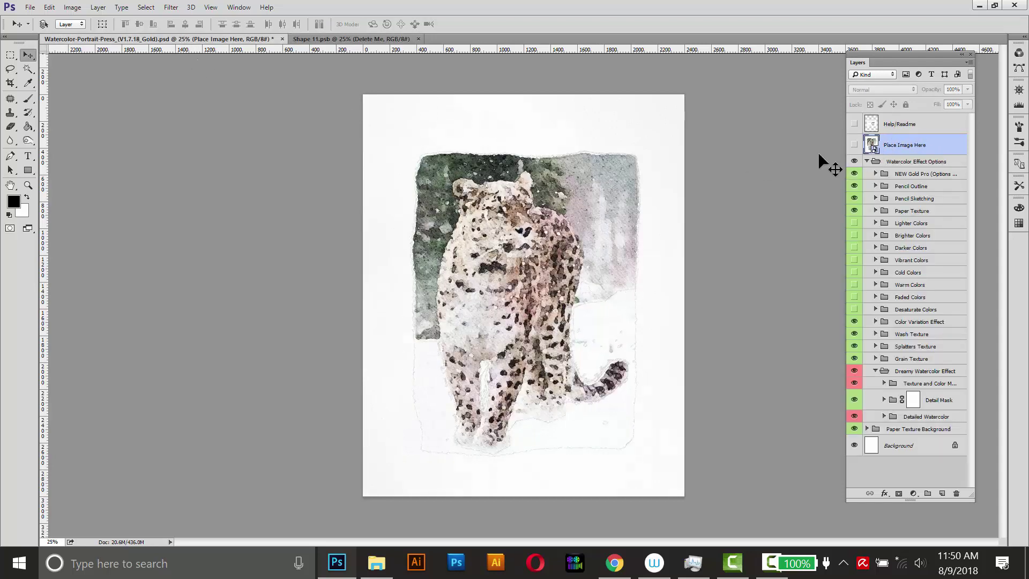
{"action": "left_click", "coordinate": [320, 40]}
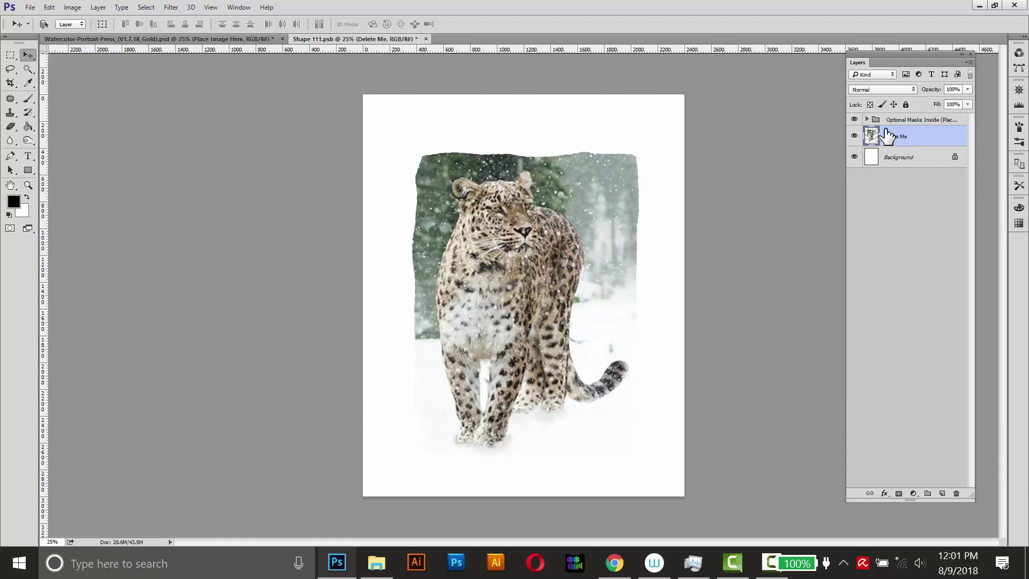
{"action": "left_click", "coordinate": [854, 136]}
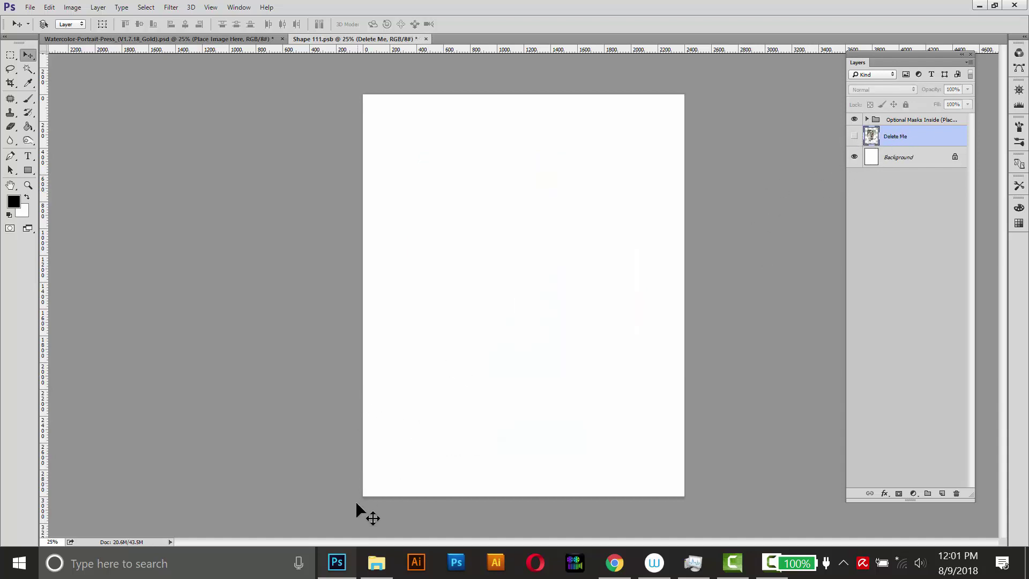
- Place the Portrait_340px photo from the file folder onto the smart object's canvas
{"action": "left_click", "coordinate": [377, 565]}
{"action": "left_click_drag", "start_coordinate": [403, 121], "coordinate": [706, 151]}
{"action": "key", "text": "Return"}
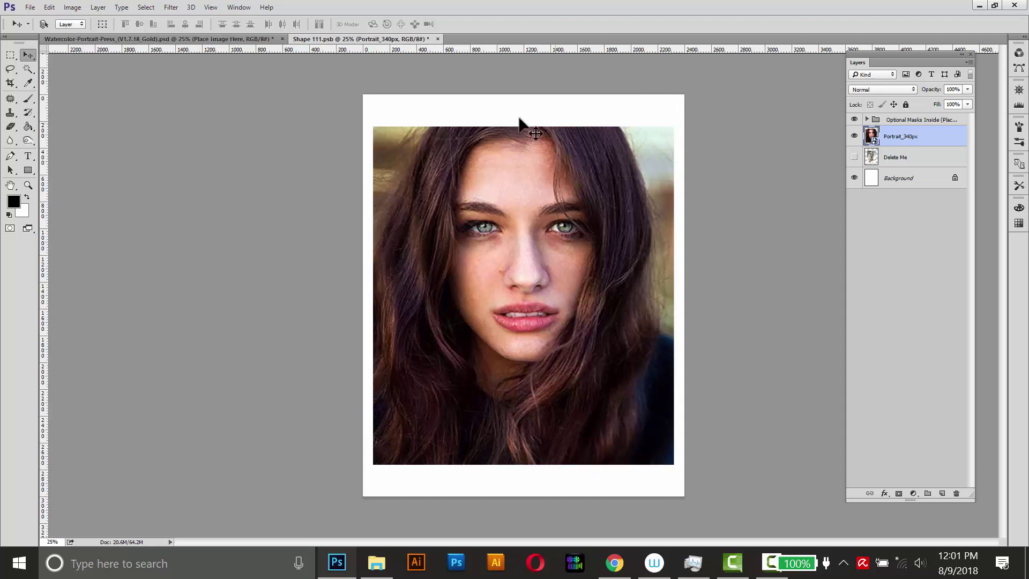
- Expand the Optional Masks Inside group, then show and select Painted Mask 2
{"action": "left_click", "coordinate": [867, 120]}
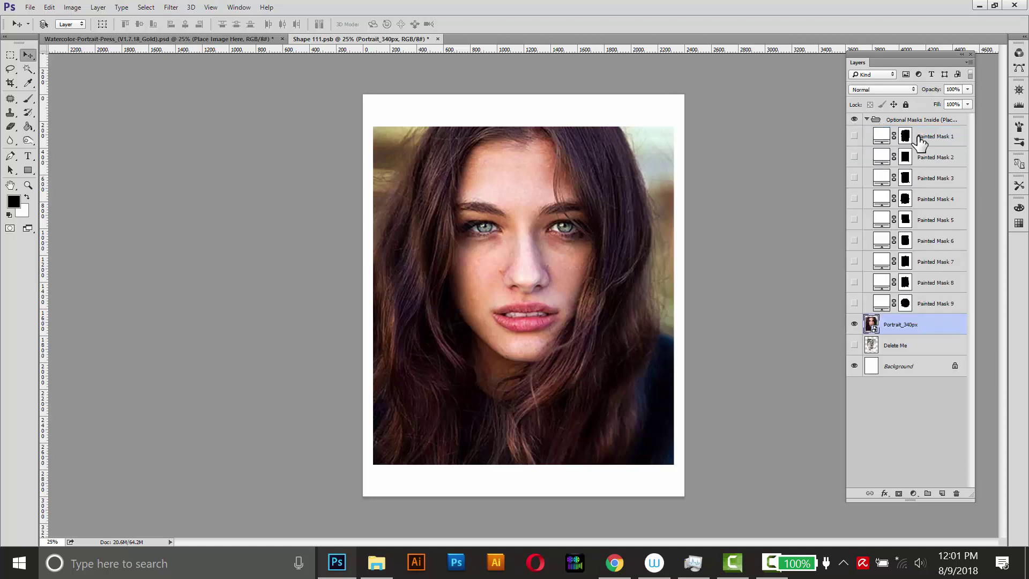
{"action": "left_click", "coordinate": [854, 157]}
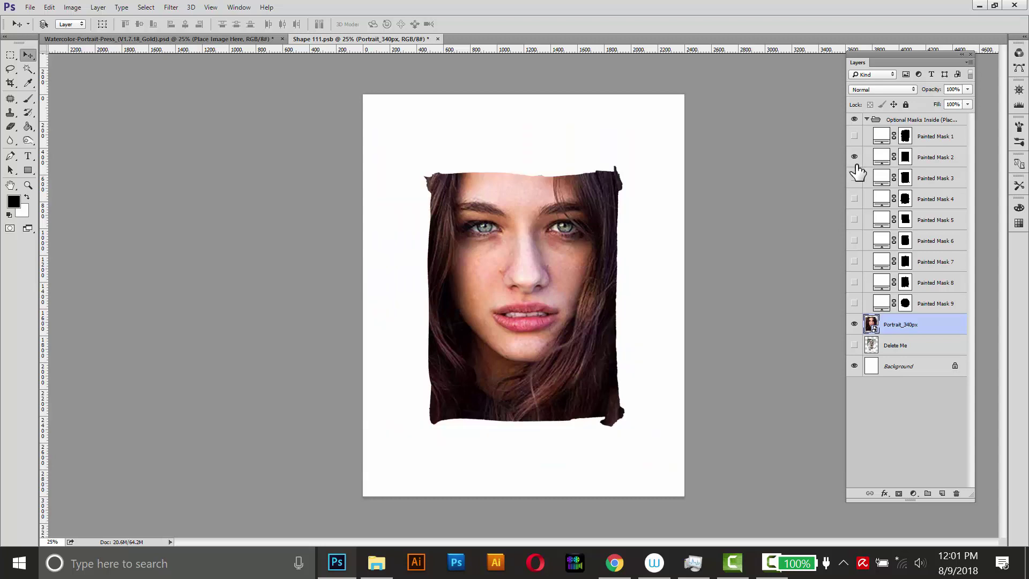
{"action": "left_click", "coordinate": [918, 159]}
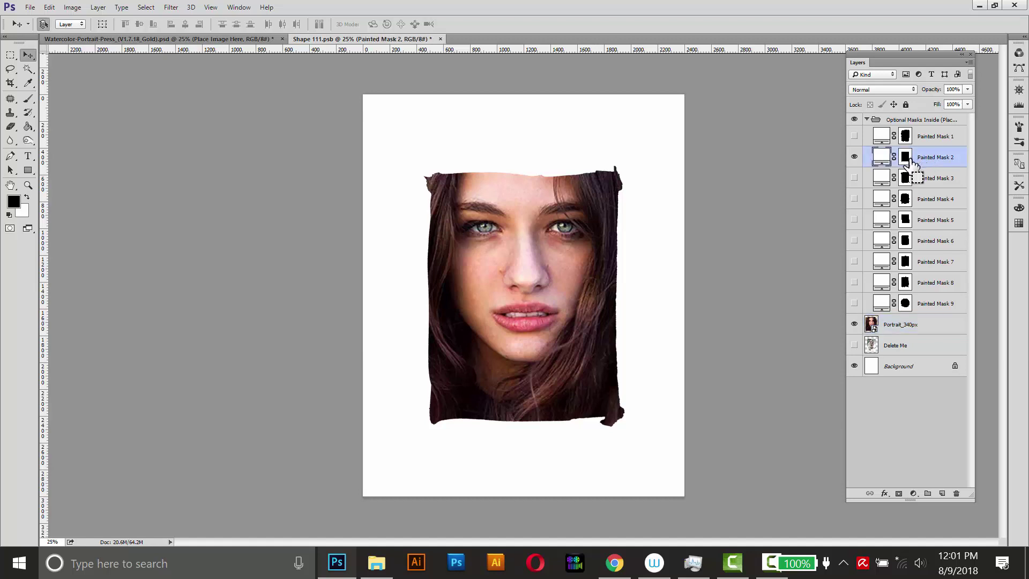
- Enlarge Painted Mask 2 to about 135% width and 133% height to frame more of the portrait
{"action": "key", "text": "ctrl+t"}
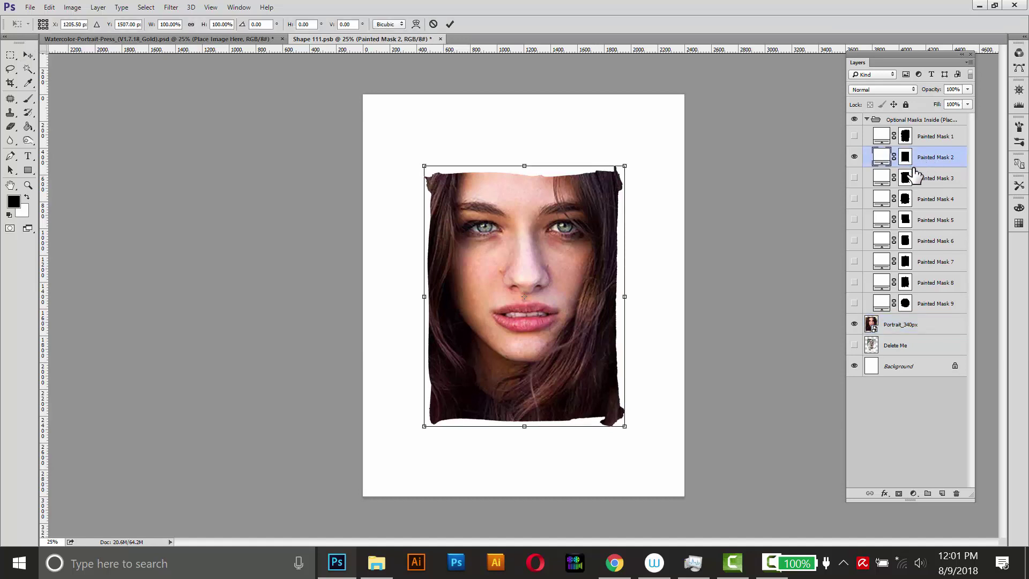
{"action": "left_click_drag", "start_coordinate": [524, 163], "coordinate": [531, 128]}
{"action": "left_click_drag", "start_coordinate": [626, 295], "coordinate": [661, 289]}
{"action": "left_click_drag", "start_coordinate": [525, 115], "coordinate": [526, 118]}
{"action": "left_click_drag", "start_coordinate": [520, 476], "coordinate": [526, 464]}
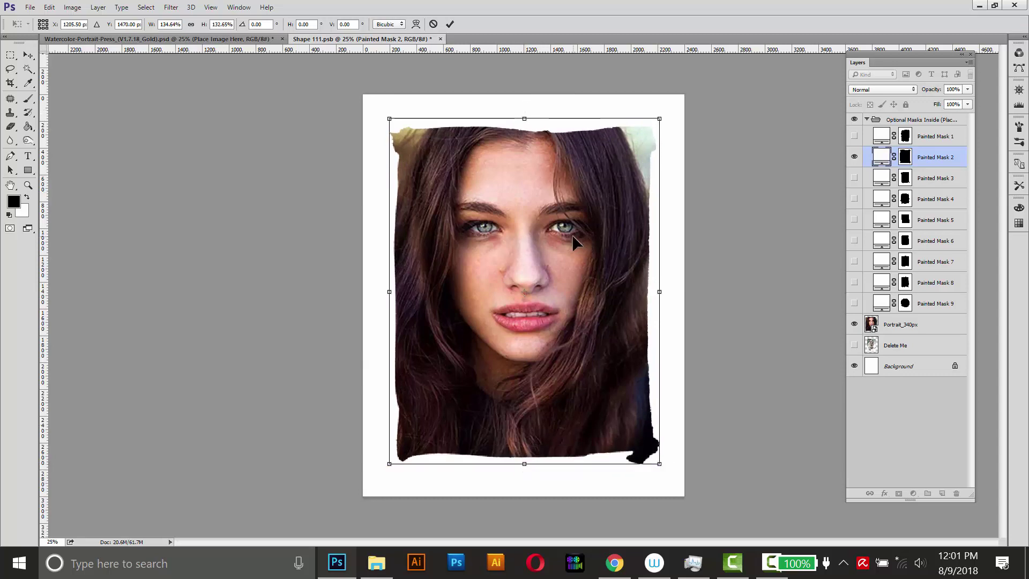
{"action": "key", "text": "Return"}
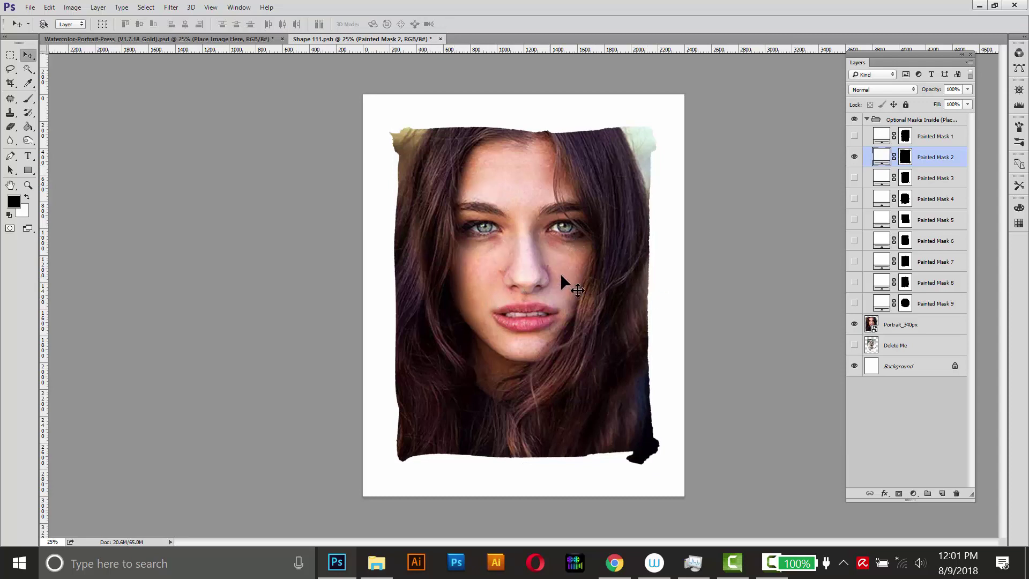
- Close the smart object document and save its changes to update the watercolor template
{"action": "left_click", "coordinate": [441, 39]}
{"action": "left_click", "coordinate": [467, 215]}
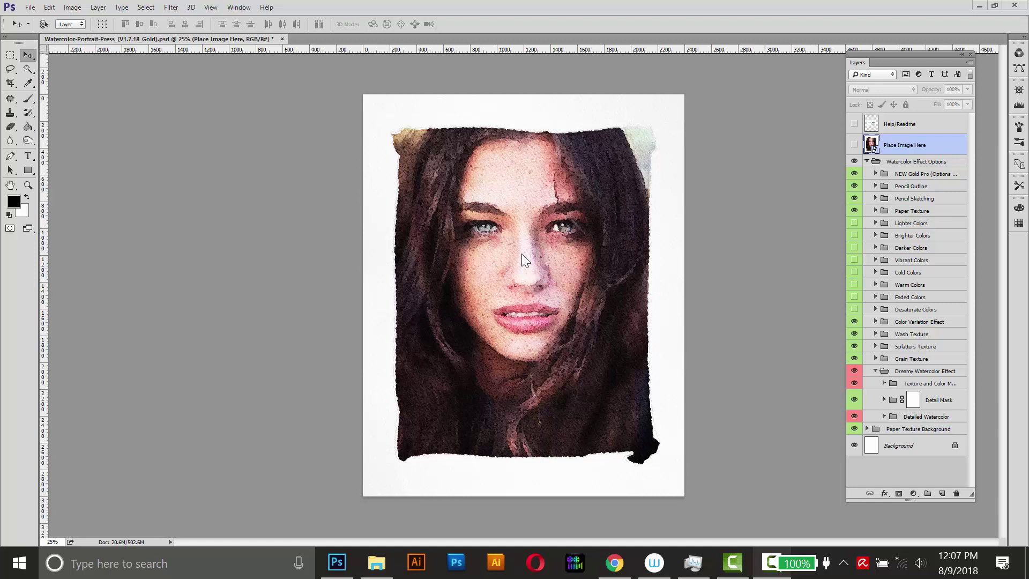
- Paint over the eyes and lips on the Detail Mask group's mask with a soft 125 px black brush
{"action": "left_click", "coordinate": [912, 402]}
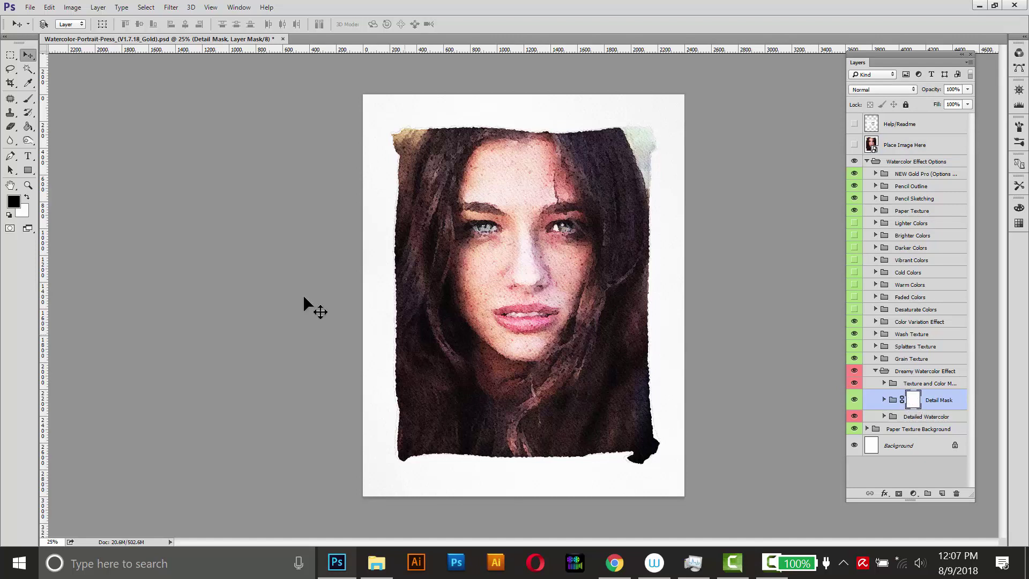
{"action": "left_click", "coordinate": [28, 100]}
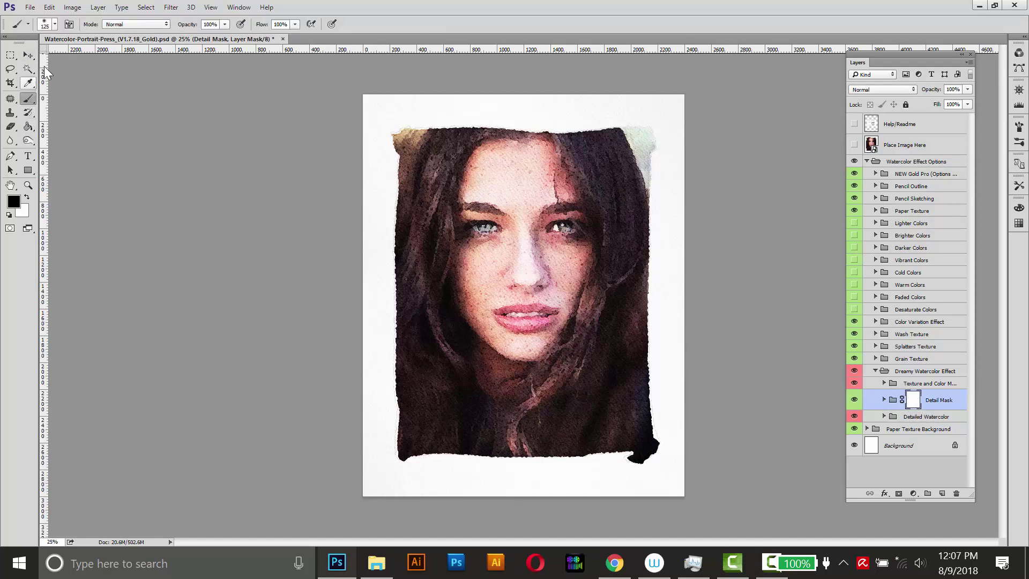
{"action": "left_click", "coordinate": [53, 26]}
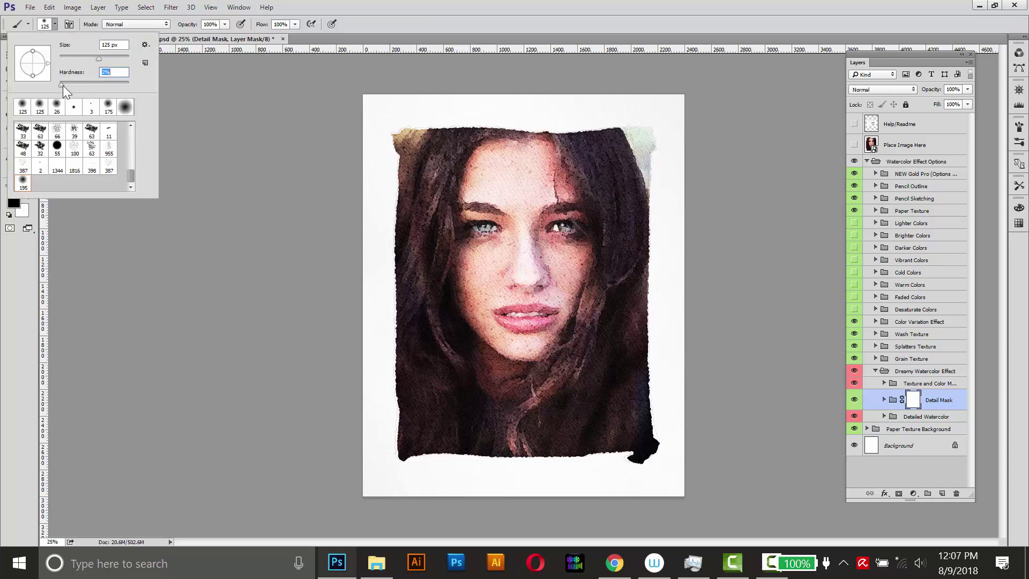
{"action": "left_click", "coordinate": [14, 202]}
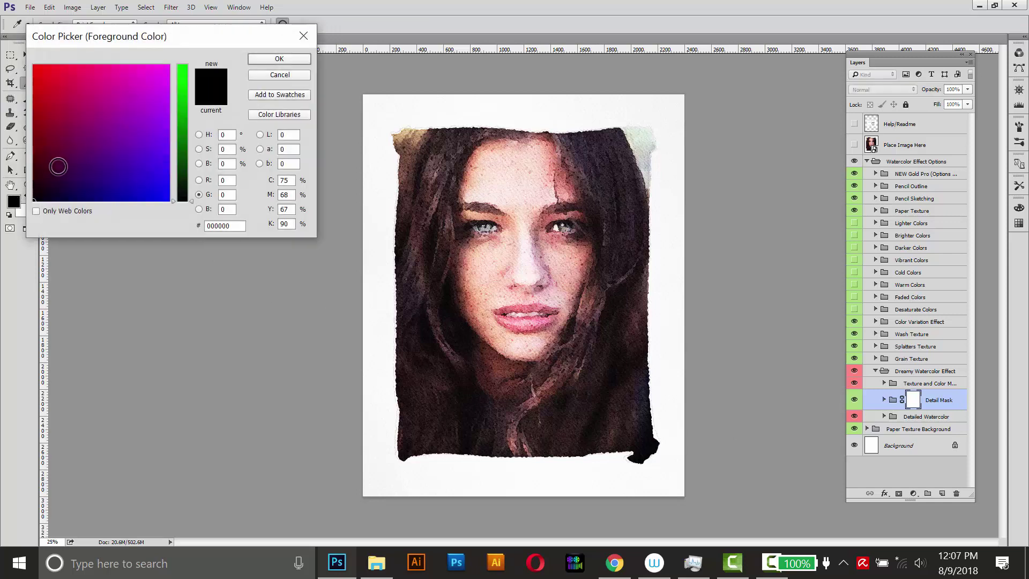
{"action": "left_click", "coordinate": [265, 59]}
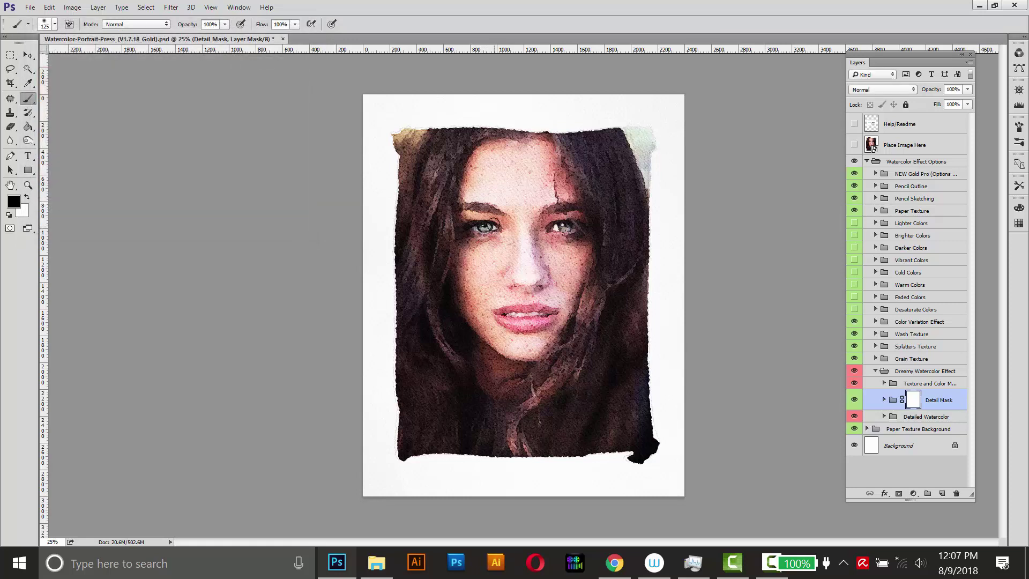
{"action": "left_click_drag", "start_coordinate": [565, 231], "coordinate": [579, 224]}
{"action": "left_click_drag", "start_coordinate": [534, 313], "coordinate": [519, 312]}
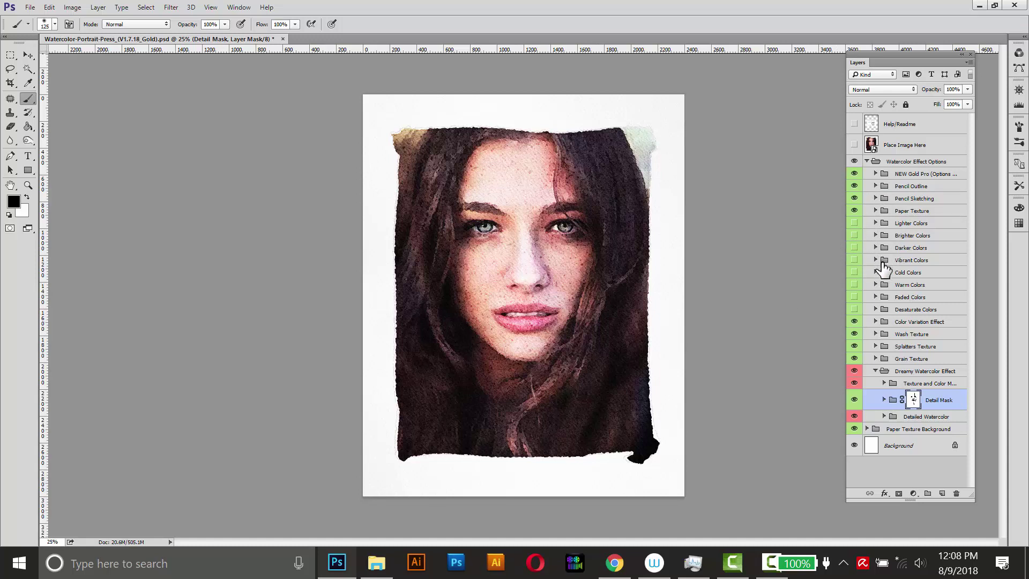
- Turn on the Vibrant Colors and Warm Colors groups
{"action": "left_click", "coordinate": [855, 260]}
{"action": "left_click", "coordinate": [854, 283]}
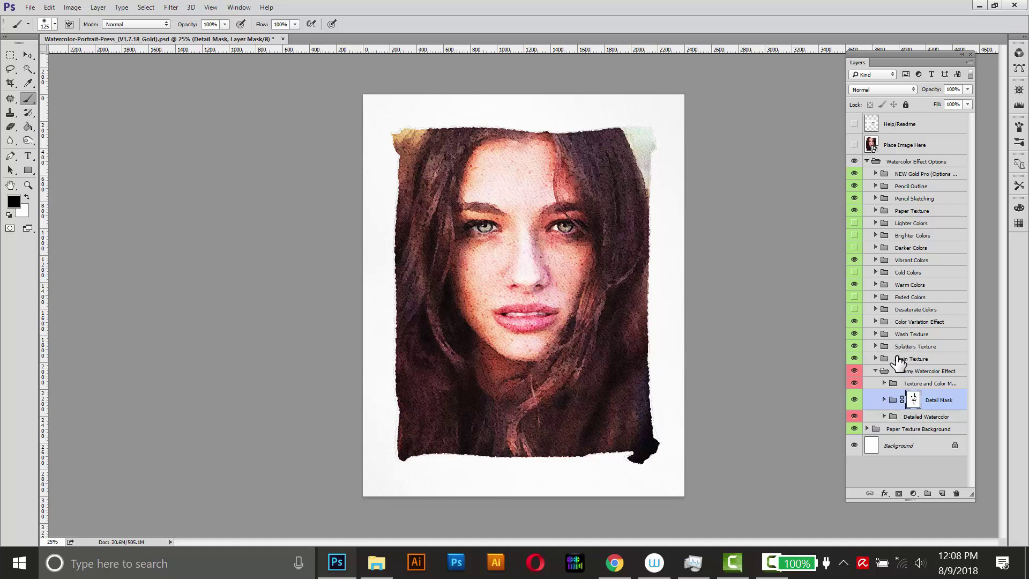
- Toggle the Splatters Texture group off and on to compare, and set its opacity to 72%
{"action": "left_click", "coordinate": [855, 347]}
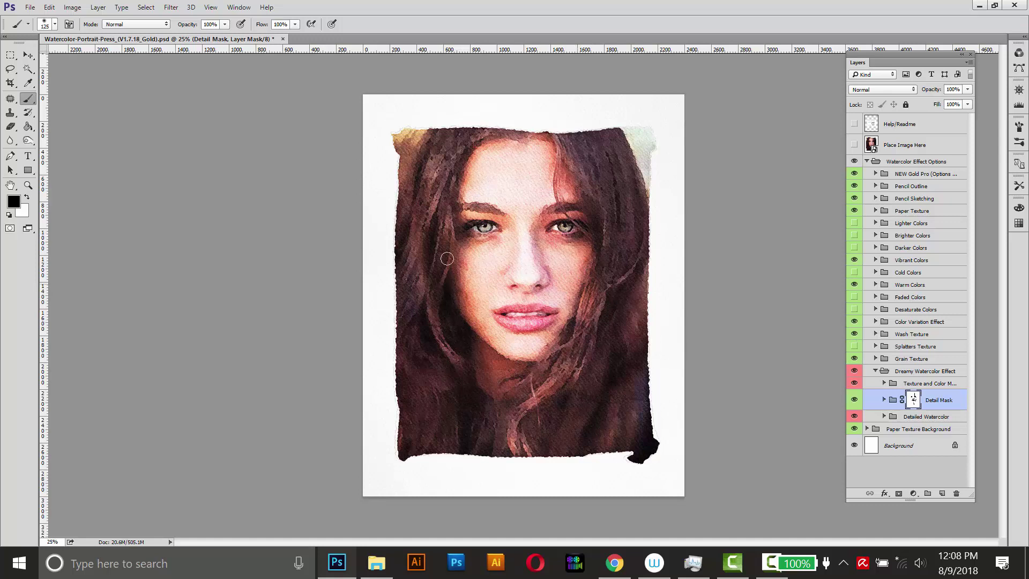
{"action": "left_click", "coordinate": [855, 347]}
{"action": "left_click", "coordinate": [885, 347]}
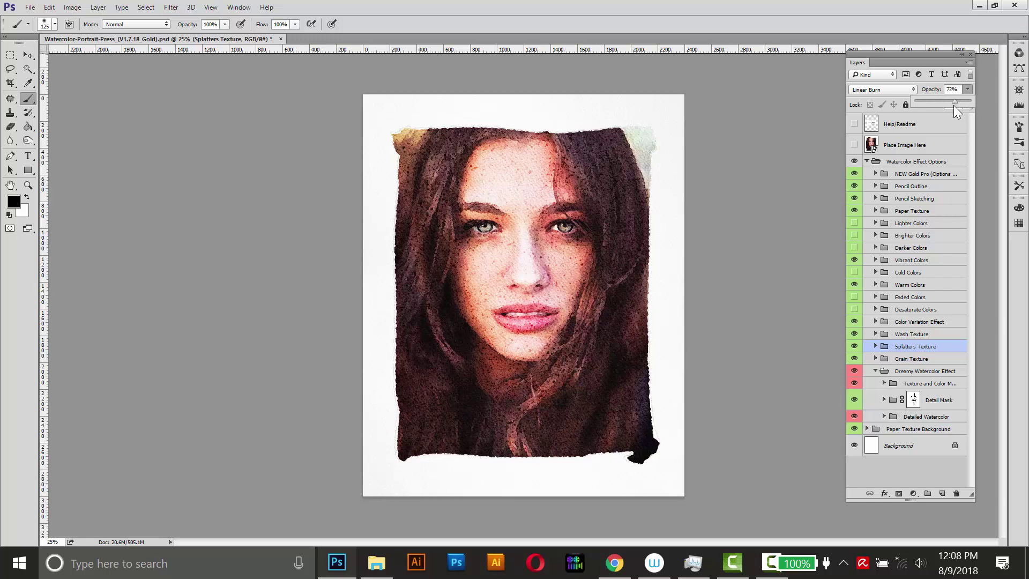
- Hide the Paper Texture group, and toggle the Paper Texture Background group off and on to compare the paper effect
{"action": "left_click", "coordinate": [854, 210]}
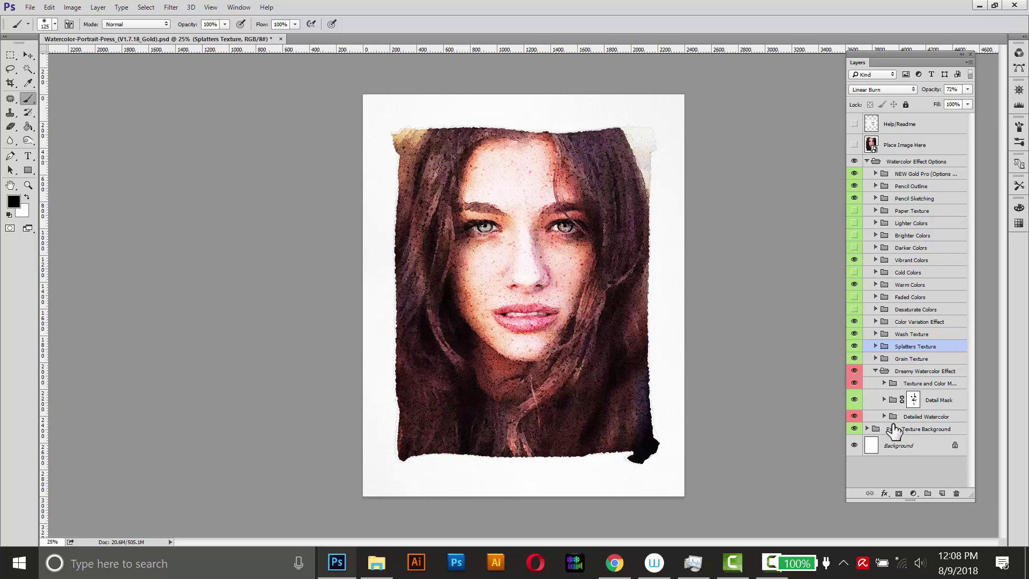
{"action": "left_click", "coordinate": [854, 429]}
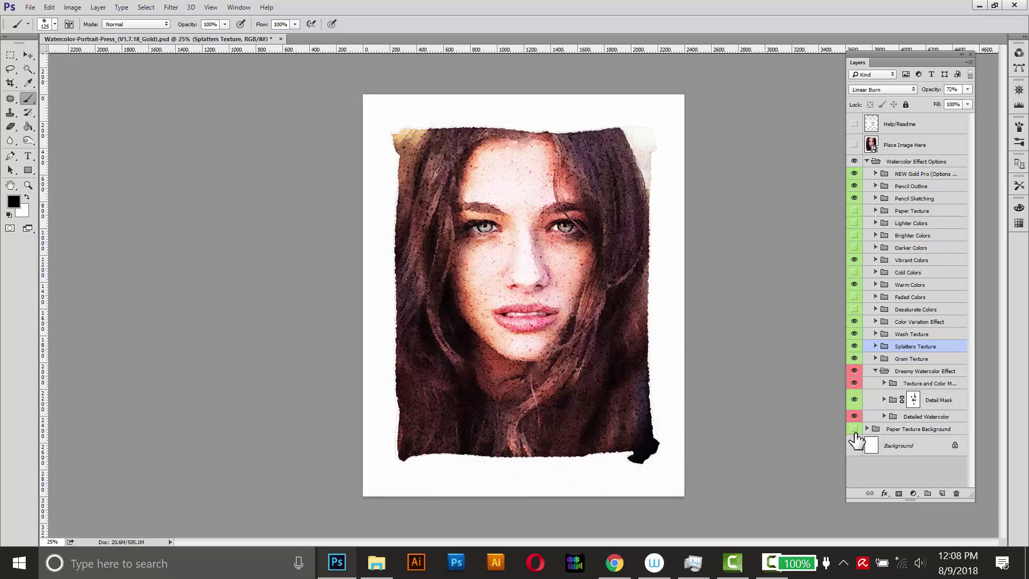
{"action": "left_click", "coordinate": [854, 428]}
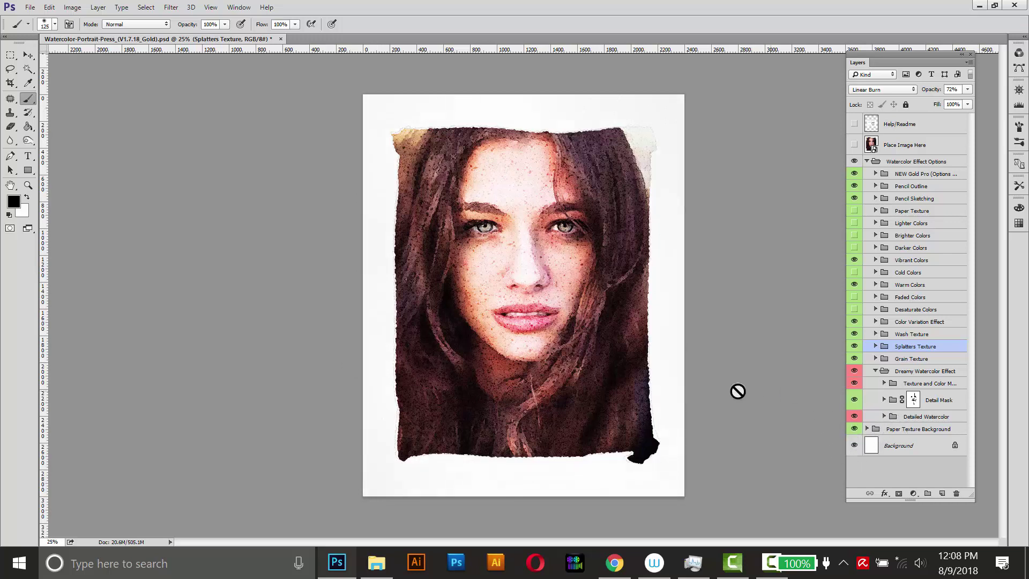
- Show the Paper Texture group and set its opacity to 30%, checking the texture up close on the face
{"action": "left_click", "coordinate": [28, 185]}
{"action": "left_click_drag", "start_coordinate": [519, 207], "coordinate": [571, 256]}
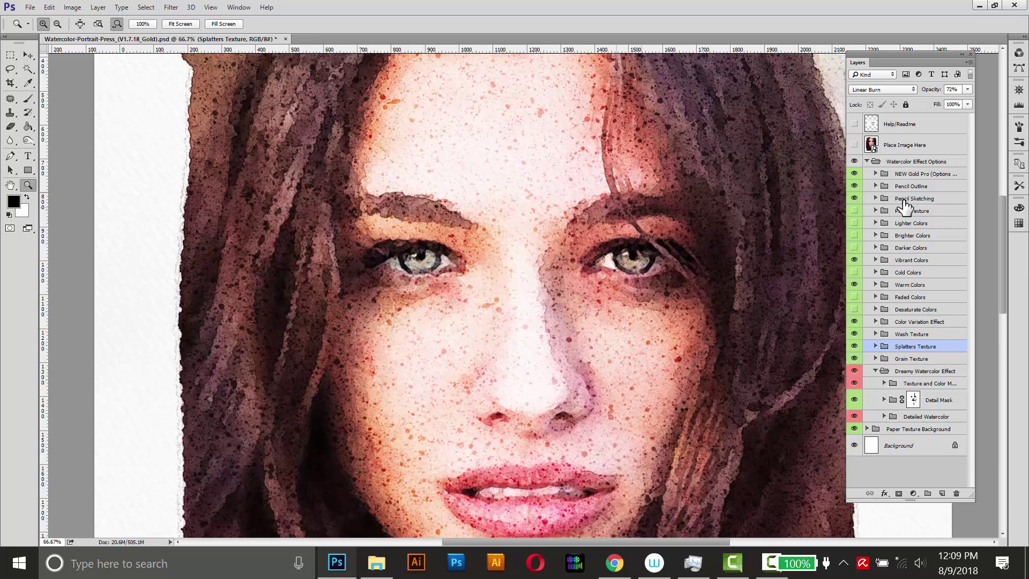
{"action": "left_click", "coordinate": [879, 212]}
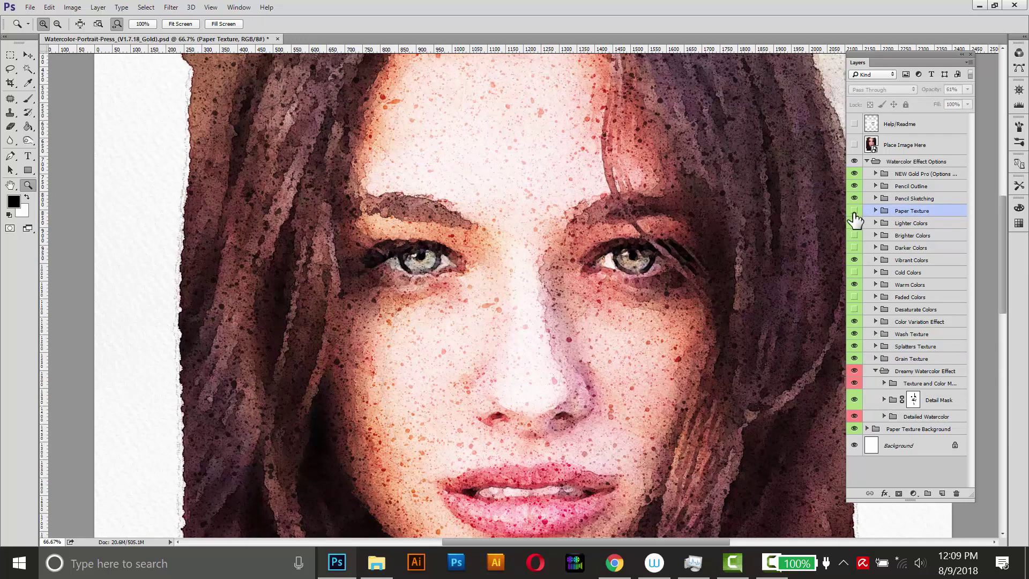
{"action": "left_click", "coordinate": [855, 211]}
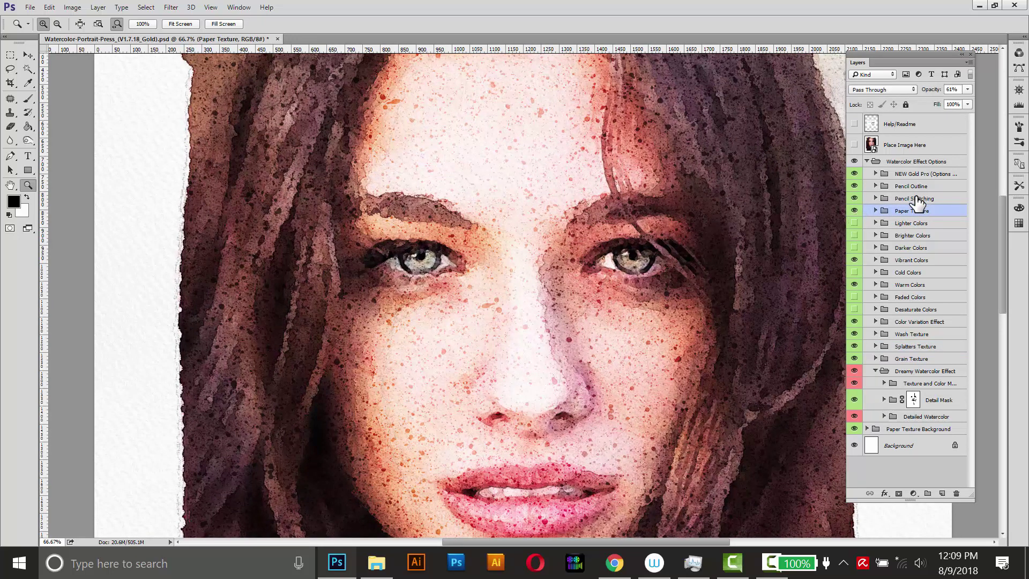
{"action": "left_click", "coordinate": [968, 89]}
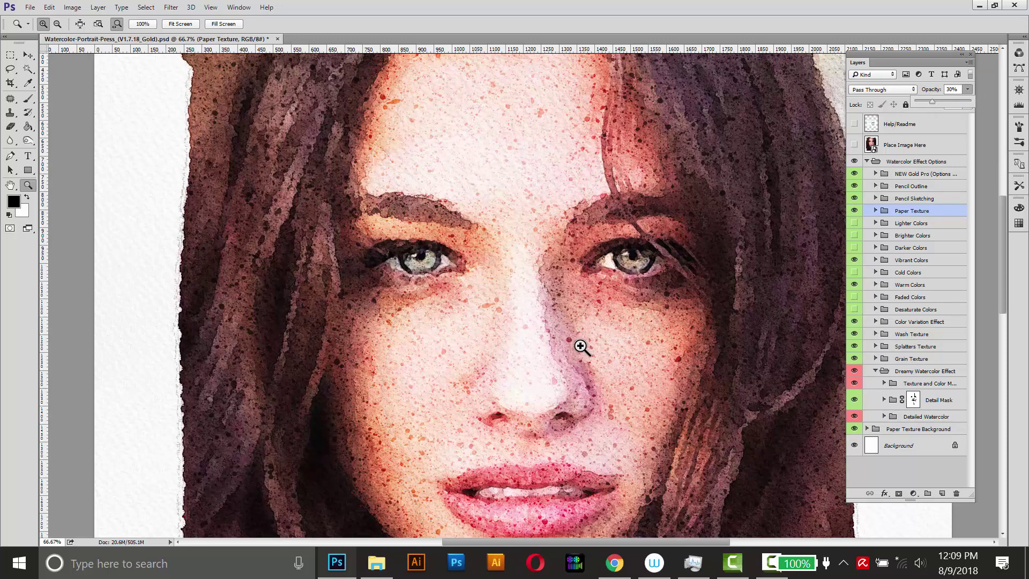
- Select the NEW Gold Pro (Options Inside) group and inspect the watercolor effect over the lower face and hair
{"action": "left_click", "coordinate": [908, 175]}
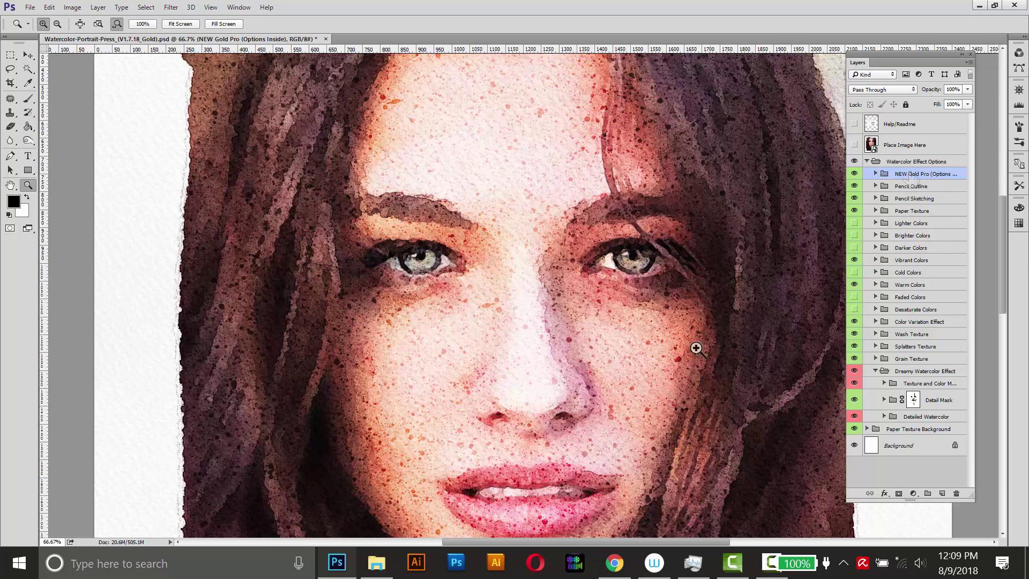
{"action": "scroll", "coordinate": [671, 406], "scroll_direction": "down", "scroll_amount": 5}
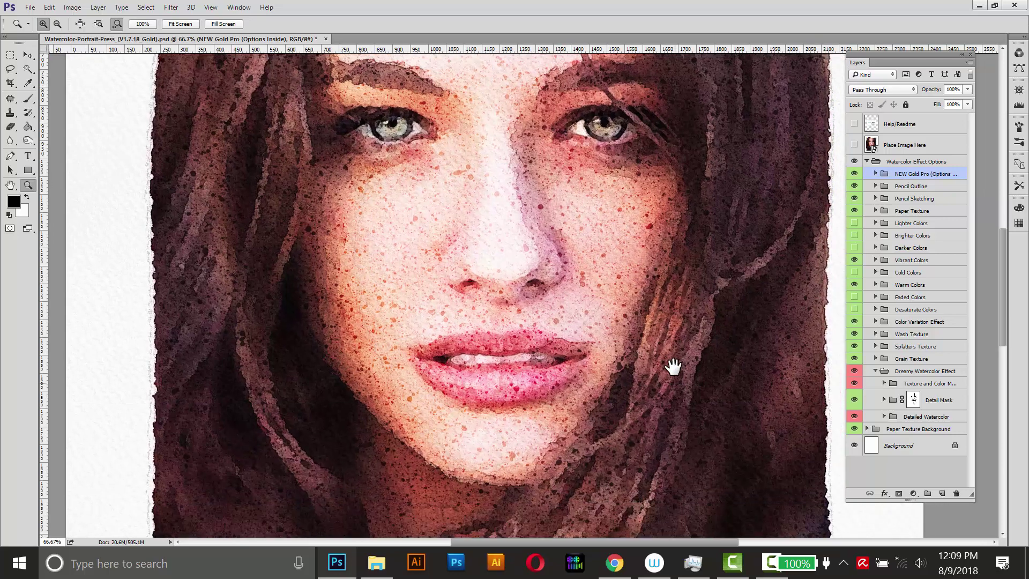
{"action": "scroll", "coordinate": [673, 368], "scroll_direction": "down", "scroll_amount": 3}
{"action": "scroll", "coordinate": [664, 423], "scroll_direction": "down", "scroll_amount": 1}
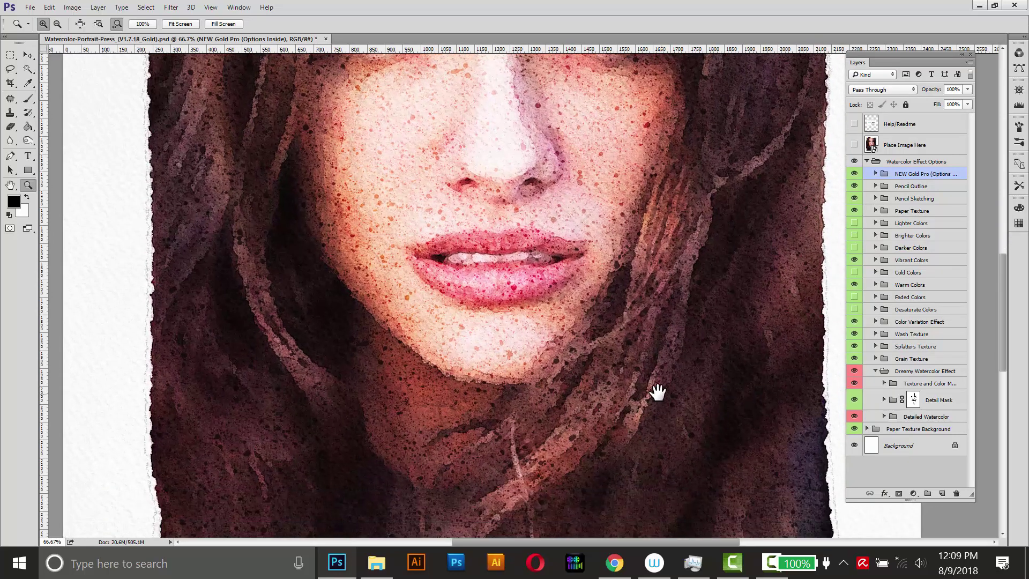
{"action": "scroll", "coordinate": [658, 393], "scroll_direction": "down", "scroll_amount": 2}
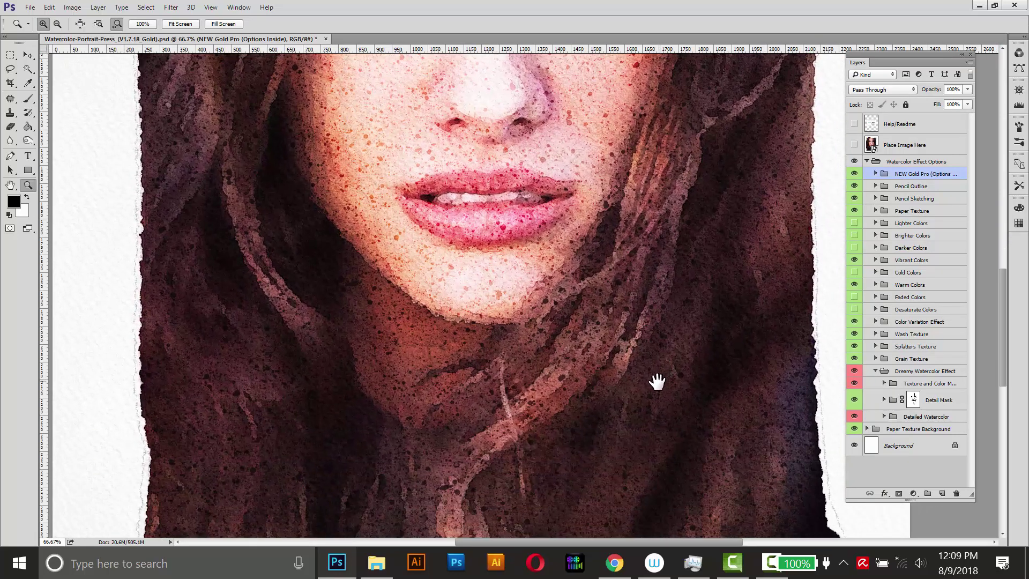
- Hide the Paper Texture Background group and check the portrait's torn lower edge and face against plain white
{"action": "scroll", "coordinate": [652, 393], "scroll_direction": "down", "scroll_amount": 4}
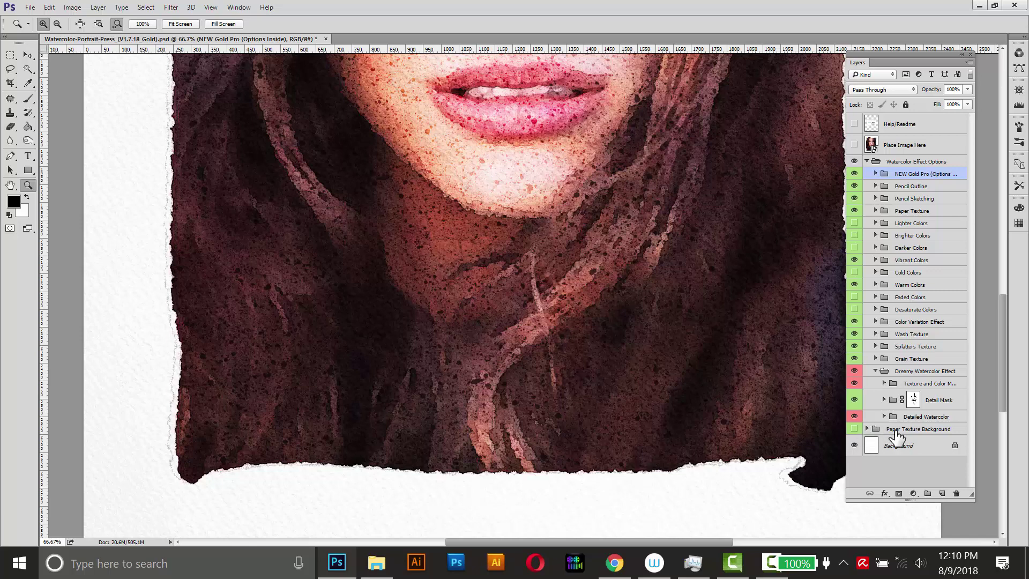
{"action": "left_click", "coordinate": [854, 428]}
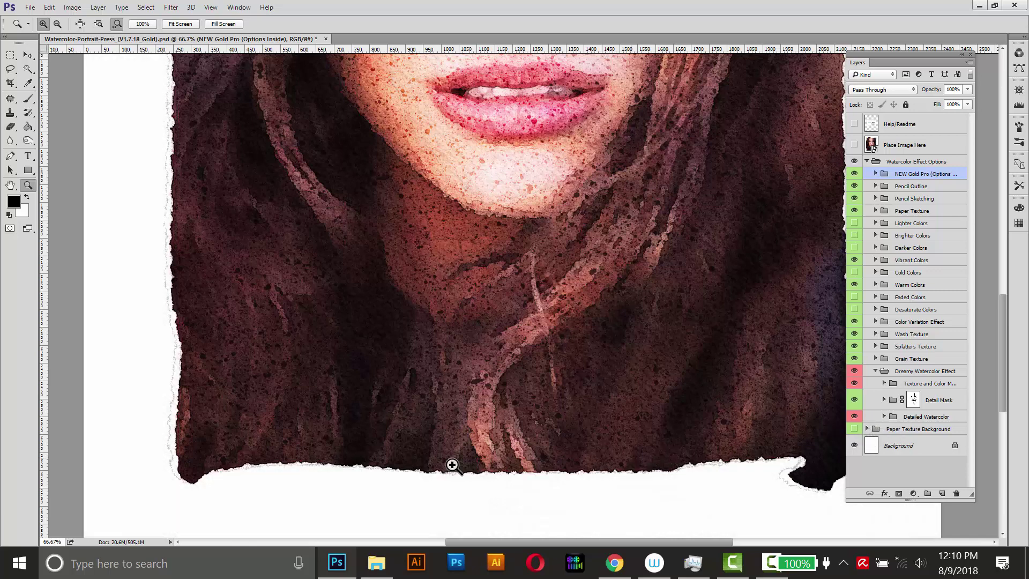
{"action": "left_click_drag", "start_coordinate": [421, 320], "coordinate": [390, 367]}
{"action": "left_click_drag", "start_coordinate": [461, 103], "coordinate": [441, 213]}
{"action": "left_click_drag", "start_coordinate": [215, 244], "coordinate": [284, 231]}
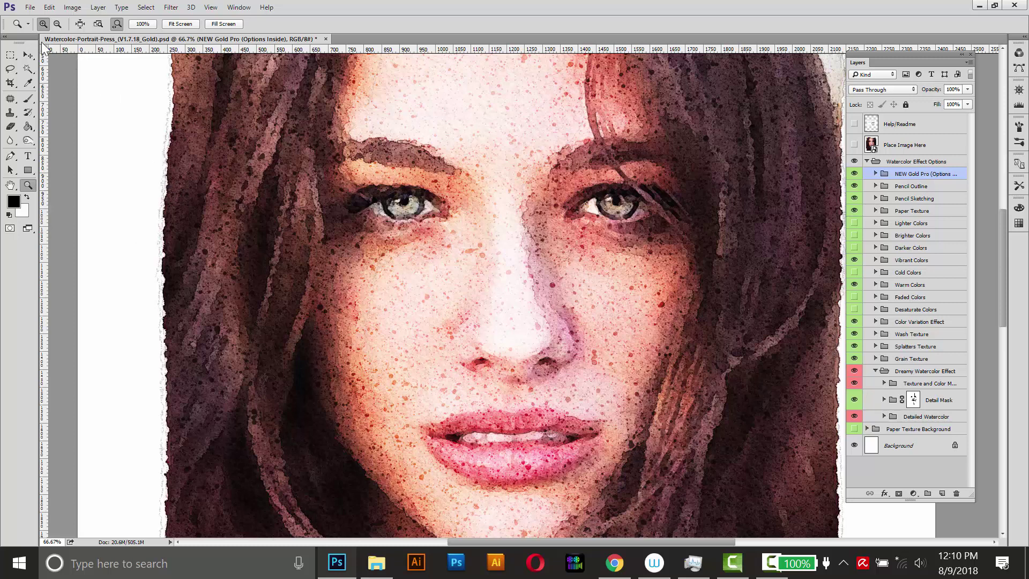
- Start an export of the finished portrait painting
{"action": "left_click", "coordinate": [29, 7]}
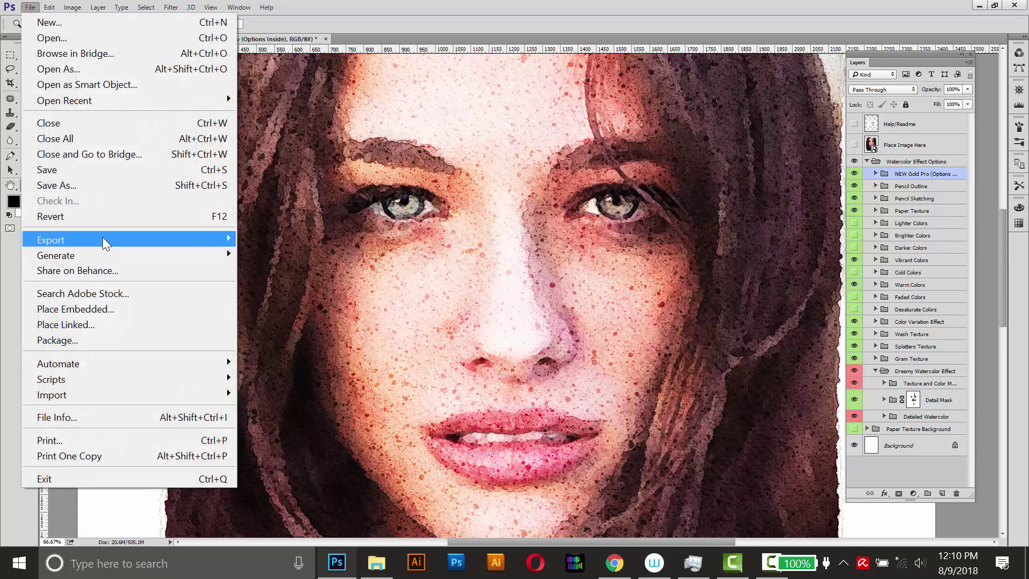
{"action": "mouse_move", "coordinate": [102, 238]}
{"action": "left_click", "coordinate": [290, 303]}
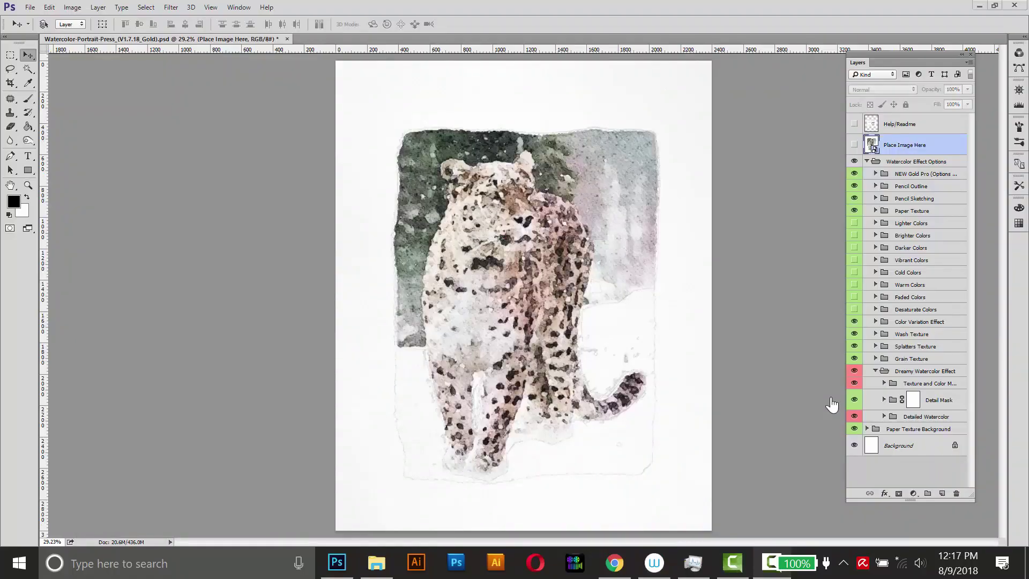
- In the Place Image Here smart object, hide the Delete Me layer and place Leopard_450px.png from the Desktop Storage folder
{"action": "double_click", "coordinate": [872, 143]}
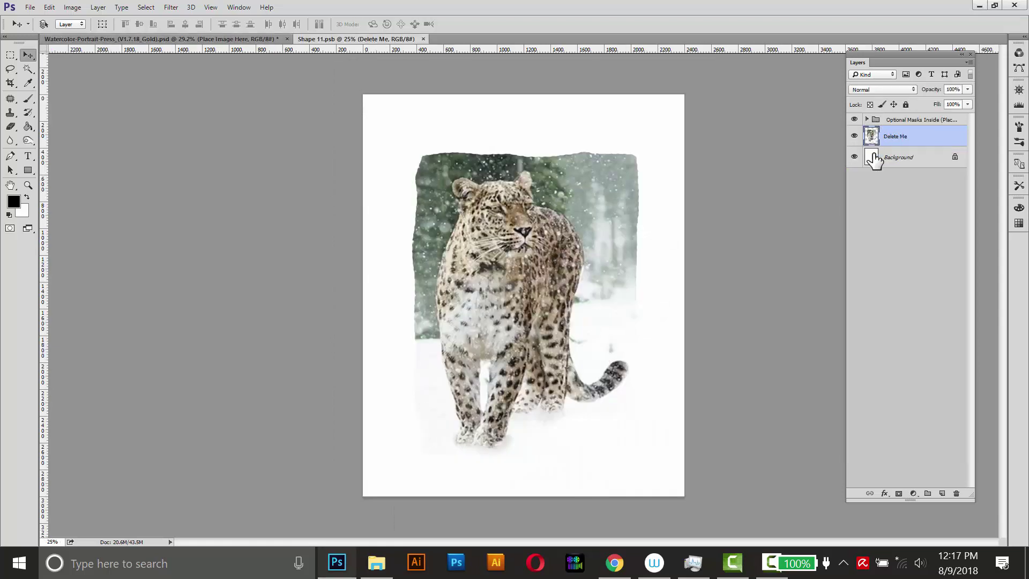
{"action": "left_click", "coordinate": [855, 136]}
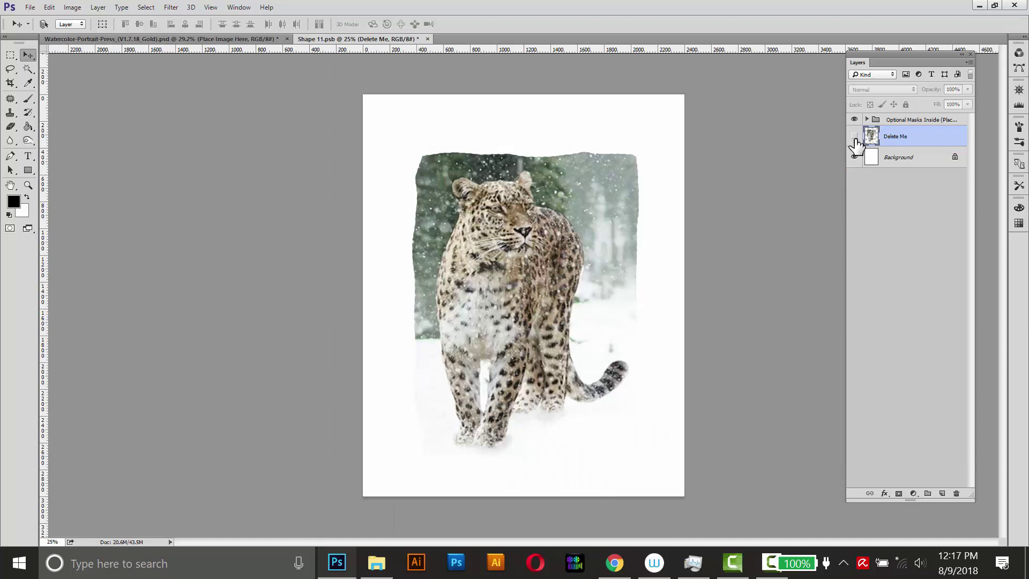
{"action": "left_click", "coordinate": [383, 569]}
{"action": "left_click", "coordinate": [377, 234]}
{"action": "left_click", "coordinate": [97, 127]}
{"action": "left_click", "coordinate": [346, 101]}
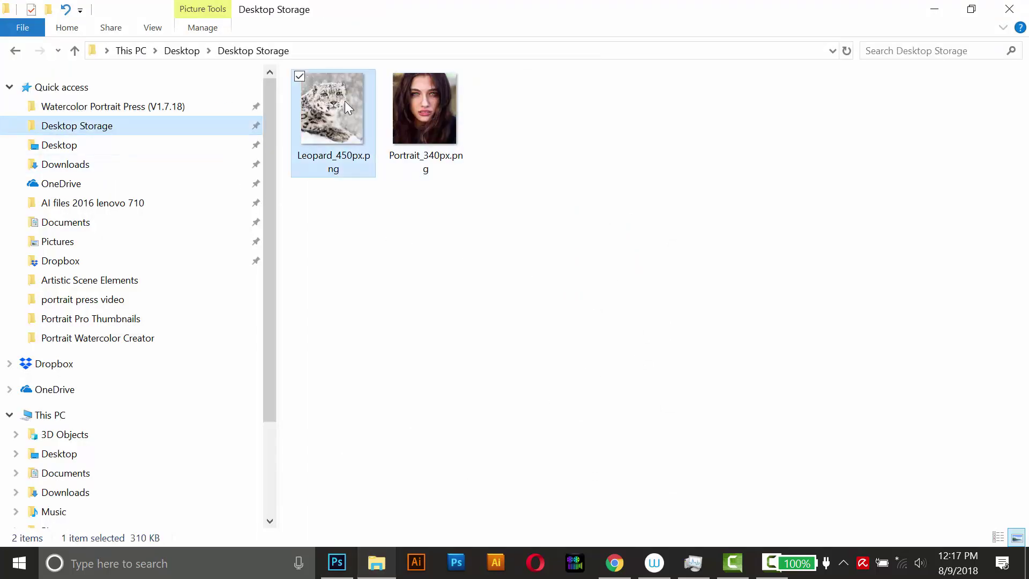
{"action": "left_click_drag", "start_coordinate": [334, 99], "coordinate": [543, 299]}
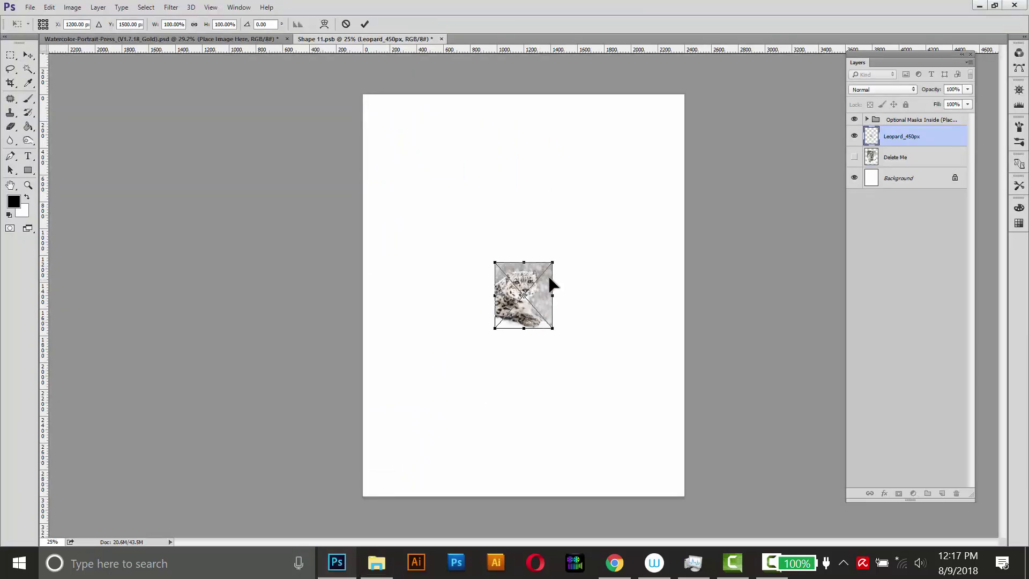
- Scale the placed leopard photo proportionally about its center to about 448% and commit the placement
{"action": "left_click_drag", "start_coordinate": [554, 261], "coordinate": [650, 152]}
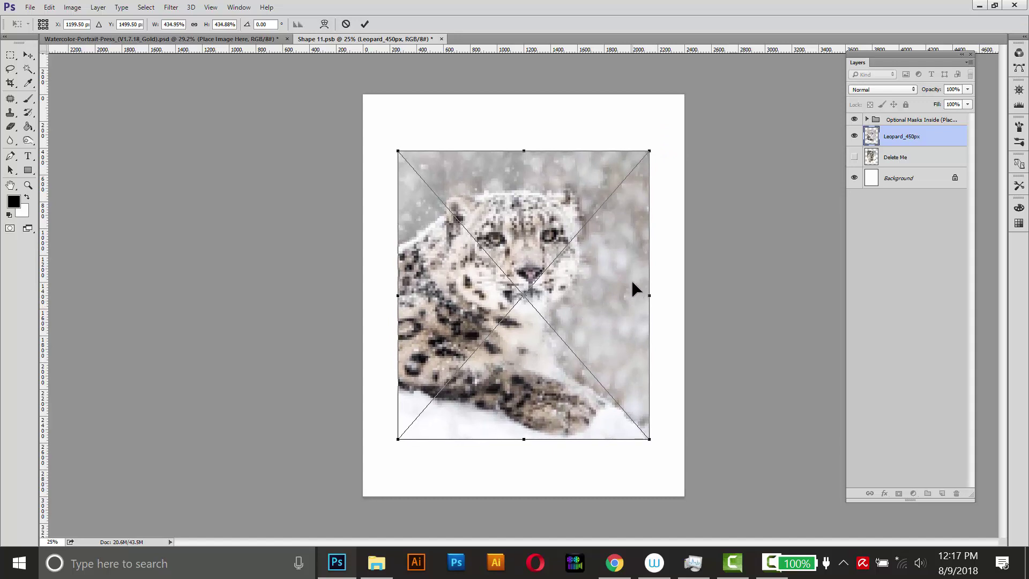
{"action": "left_click_drag", "start_coordinate": [649, 152], "coordinate": [653, 146]}
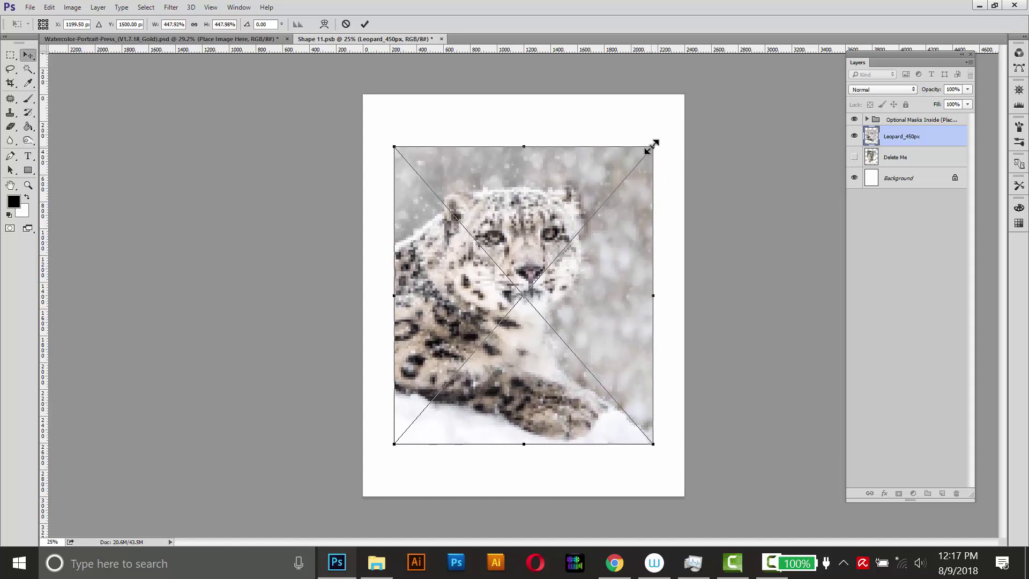
{"action": "key", "text": "Return"}
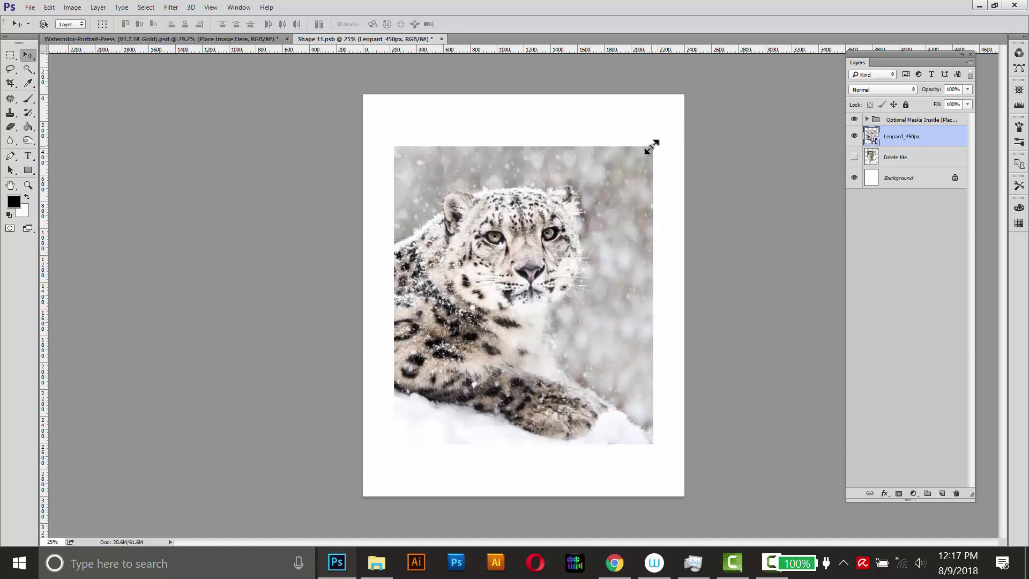
- Show Painted Mask 7 in the Optional Masks group and stretch it outward on all four sides to reveal more of the leopard
{"action": "left_click", "coordinate": [867, 120]}
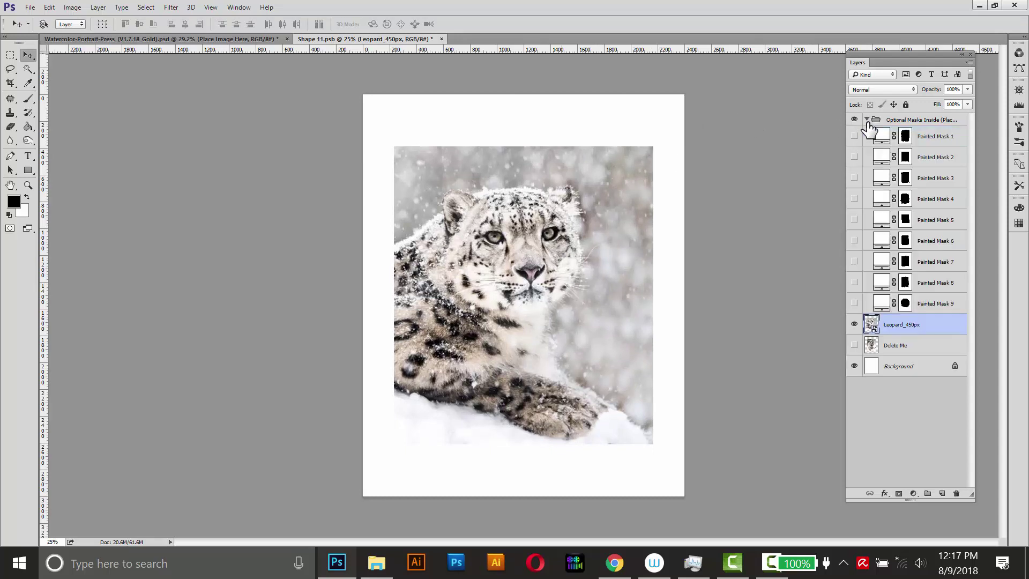
{"action": "left_click", "coordinate": [855, 261]}
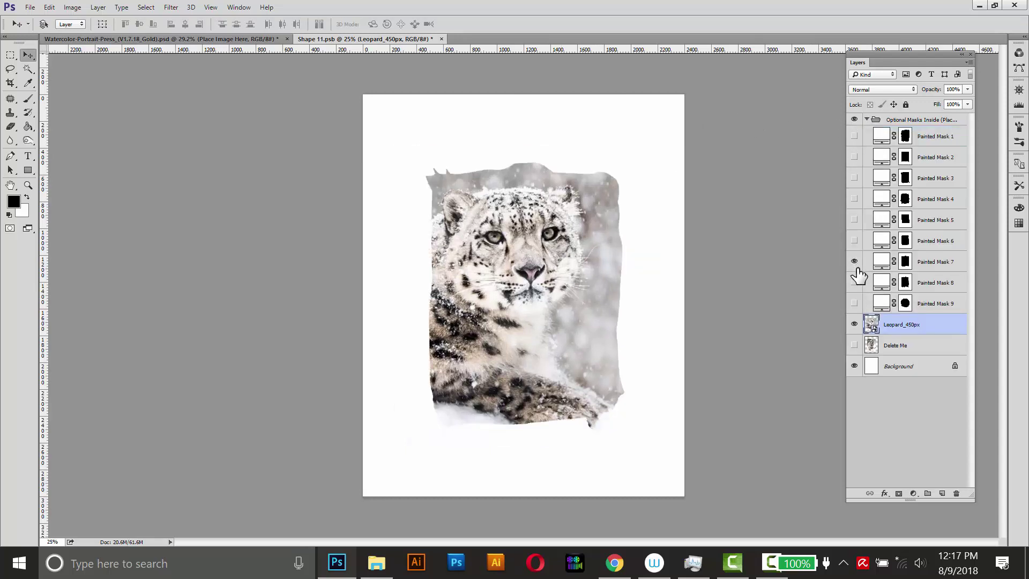
{"action": "left_click", "coordinate": [926, 265]}
{"action": "key", "text": "ctrl+t"}
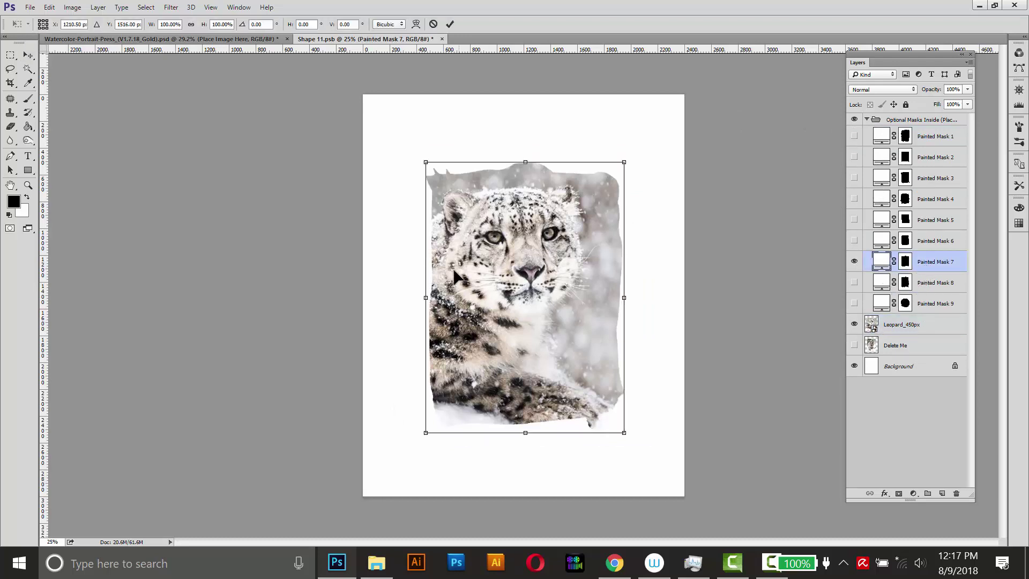
{"action": "left_click_drag", "start_coordinate": [428, 300], "coordinate": [398, 298]}
{"action": "left_click_drag", "start_coordinate": [512, 161], "coordinate": [512, 158]}
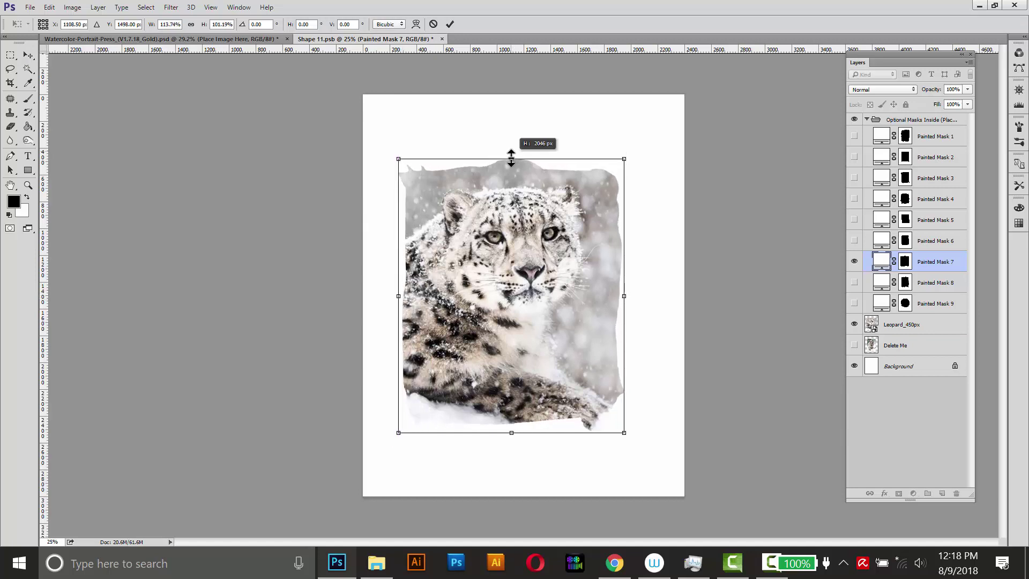
{"action": "left_click_drag", "start_coordinate": [624, 297], "coordinate": [646, 296]}
{"action": "left_click_drag", "start_coordinate": [524, 434], "coordinate": [523, 440]}
{"action": "left_click_drag", "start_coordinate": [522, 159], "coordinate": [522, 146]}
{"action": "key", "text": "Return"}
- Enlarge the Leopard_450px layer slightly and shift it so the animal fills the painted mask
{"action": "left_click", "coordinate": [895, 325]}
{"action": "key", "text": "ctrl+t"}
{"action": "left_click_drag", "start_coordinate": [650, 142], "coordinate": [671, 131]}
{"action": "left_click_drag", "start_coordinate": [527, 250], "coordinate": [537, 255]}
{"action": "key", "text": "Return"}
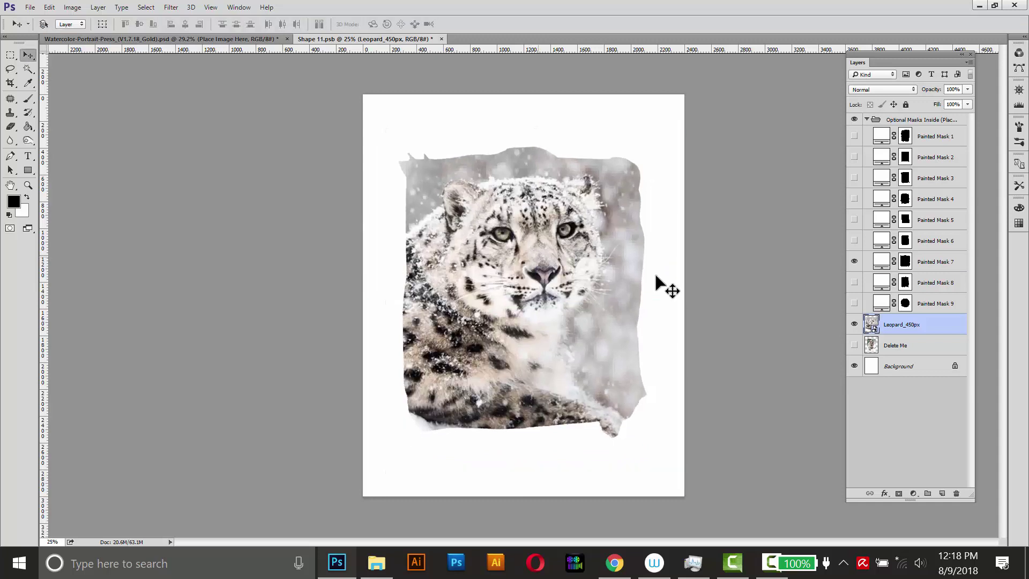
- Close the Shape 11.psb smart object and save its changes to update the watercolor template
{"action": "left_click", "coordinate": [442, 39]}
{"action": "left_click", "coordinate": [470, 215]}
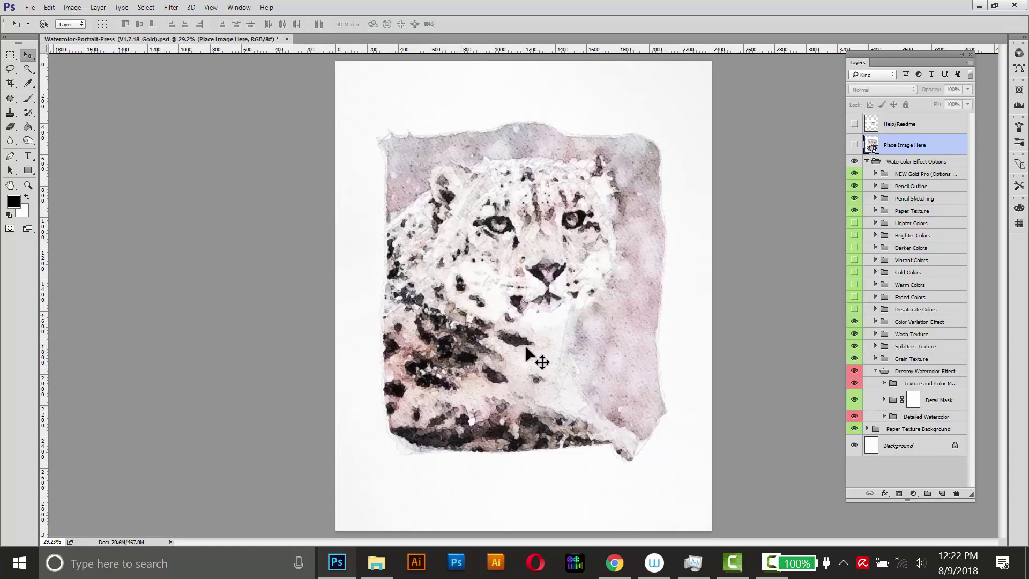
- Paint black on the Detail Mask with a soft 125 px brush over the leopard's eyes, nose, mouth, whiskers, forehead and ears
{"action": "left_click", "coordinate": [31, 188]}
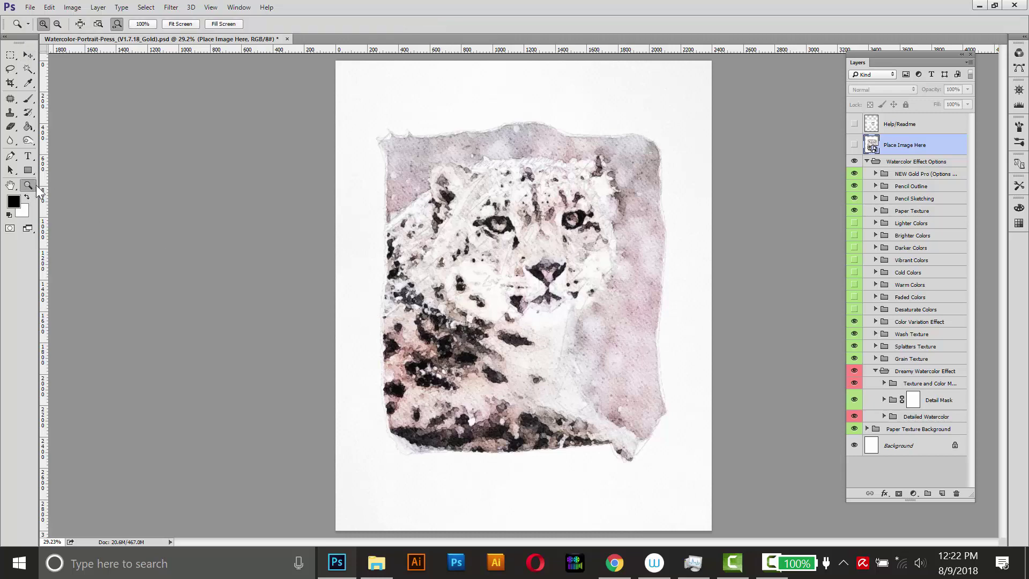
{"action": "left_click", "coordinate": [544, 242]}
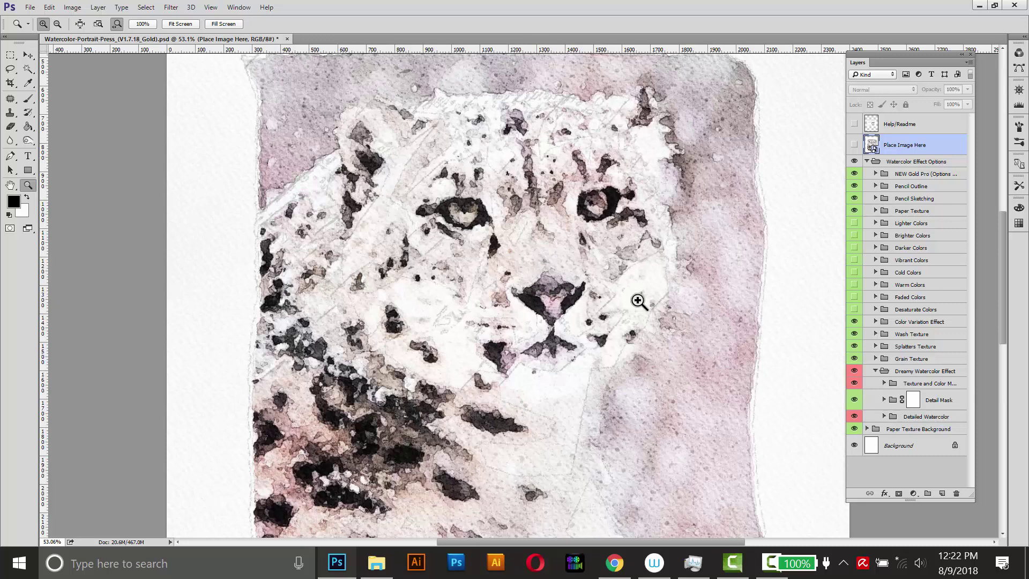
{"action": "left_click", "coordinate": [914, 403]}
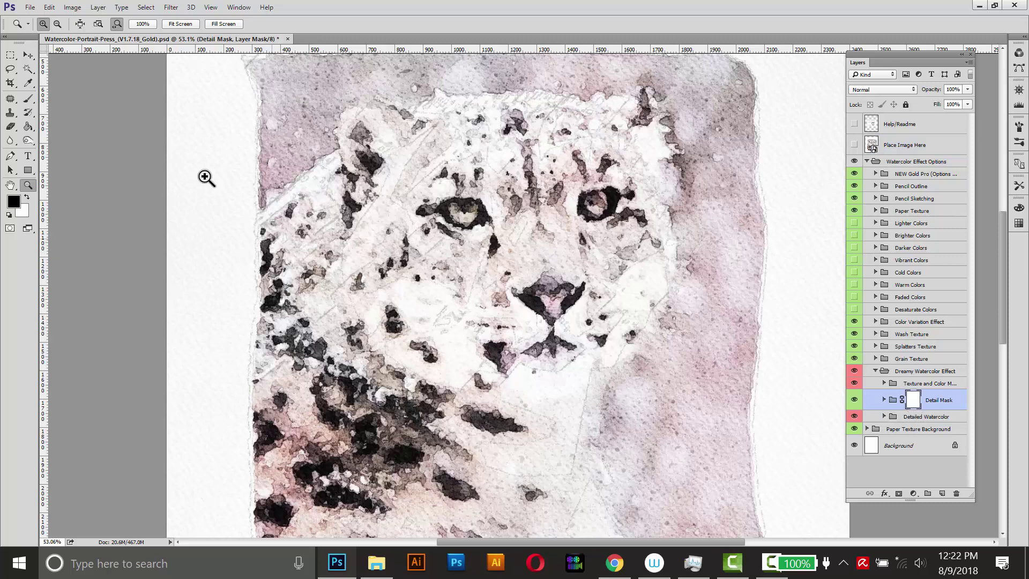
{"action": "left_click", "coordinate": [28, 99]}
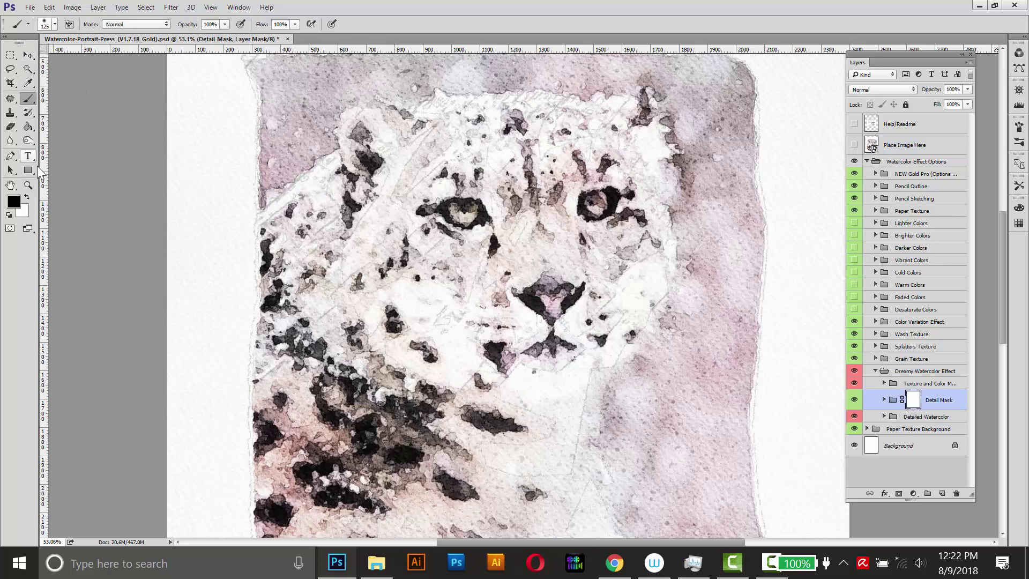
{"action": "left_click", "coordinate": [55, 25]}
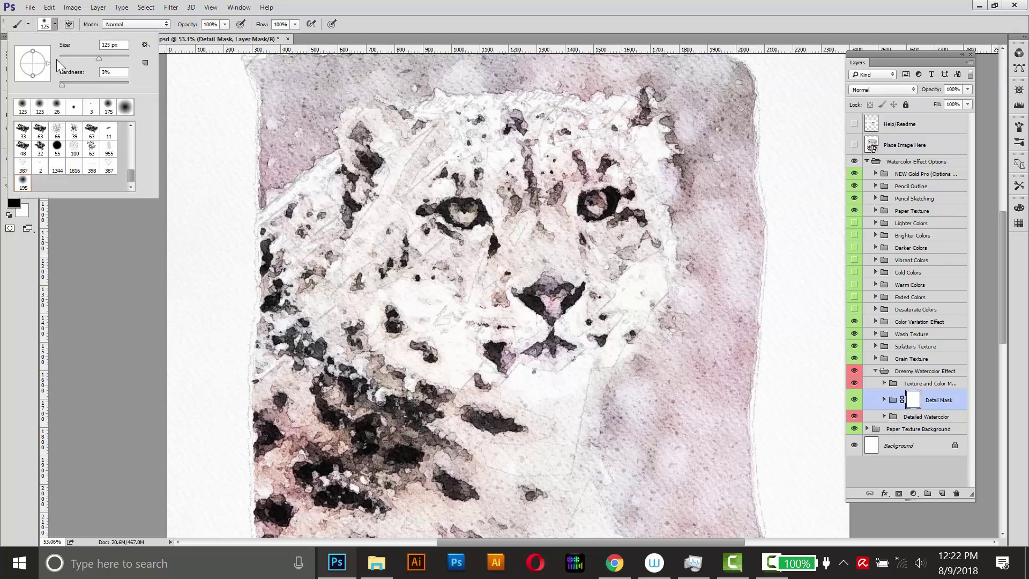
{"action": "left_click", "coordinate": [60, 85]}
{"action": "mouse_move", "coordinate": [468, 218]}
{"action": "left_mouse_down"}
{"action": "mouse_move", "coordinate": [436, 214]}
{"action": "mouse_move", "coordinate": [456, 220]}
{"action": "left_mouse_up"}
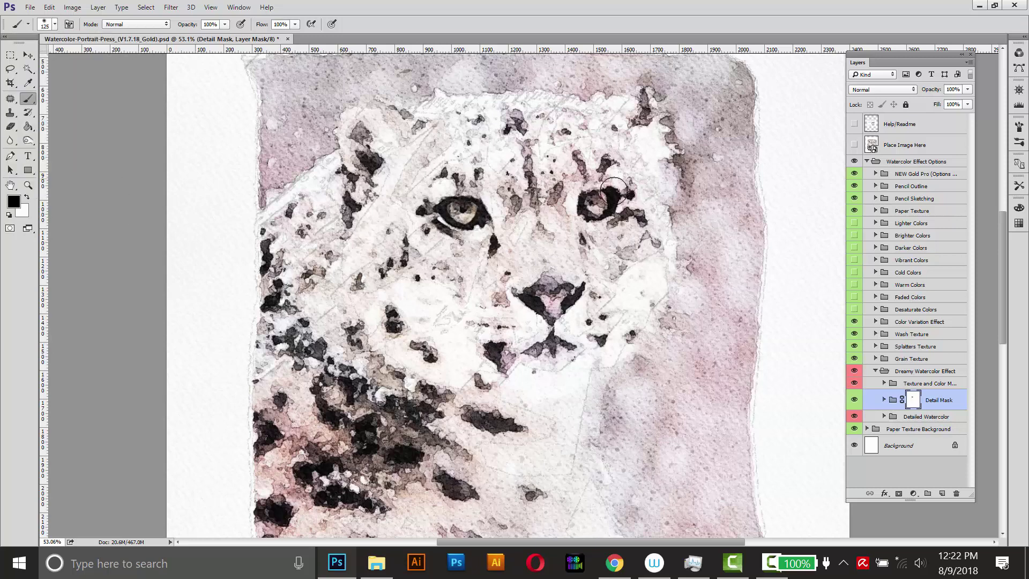
{"action": "left_click_drag", "start_coordinate": [596, 193], "coordinate": [599, 206]}
{"action": "mouse_move", "coordinate": [545, 321]}
{"action": "left_mouse_down"}
{"action": "mouse_move", "coordinate": [541, 286]}
{"action": "mouse_move", "coordinate": [560, 285]}
{"action": "mouse_move", "coordinate": [552, 340]}
{"action": "mouse_move", "coordinate": [531, 345]}
{"action": "mouse_move", "coordinate": [540, 350]}
{"action": "mouse_move", "coordinate": [472, 333]}
{"action": "mouse_move", "coordinate": [645, 323]}
{"action": "mouse_move", "coordinate": [606, 318]}
{"action": "mouse_move", "coordinate": [639, 310]}
{"action": "mouse_move", "coordinate": [612, 343]}
{"action": "mouse_move", "coordinate": [653, 341]}
{"action": "mouse_move", "coordinate": [659, 310]}
{"action": "left_mouse_up"}
{"action": "mouse_move", "coordinate": [341, 203]}
{"action": "left_mouse_down"}
{"action": "mouse_move", "coordinate": [342, 129]}
{"action": "mouse_move", "coordinate": [352, 112]}
{"action": "mouse_move", "coordinate": [626, 112]}
{"action": "mouse_move", "coordinate": [664, 120]}
{"action": "mouse_move", "coordinate": [684, 175]}
{"action": "left_mouse_up"}
{"action": "mouse_move", "coordinate": [542, 363]}
{"action": "left_mouse_down"}
{"action": "mouse_move", "coordinate": [515, 372]}
{"action": "mouse_move", "coordinate": [412, 278]}
{"action": "left_mouse_up"}
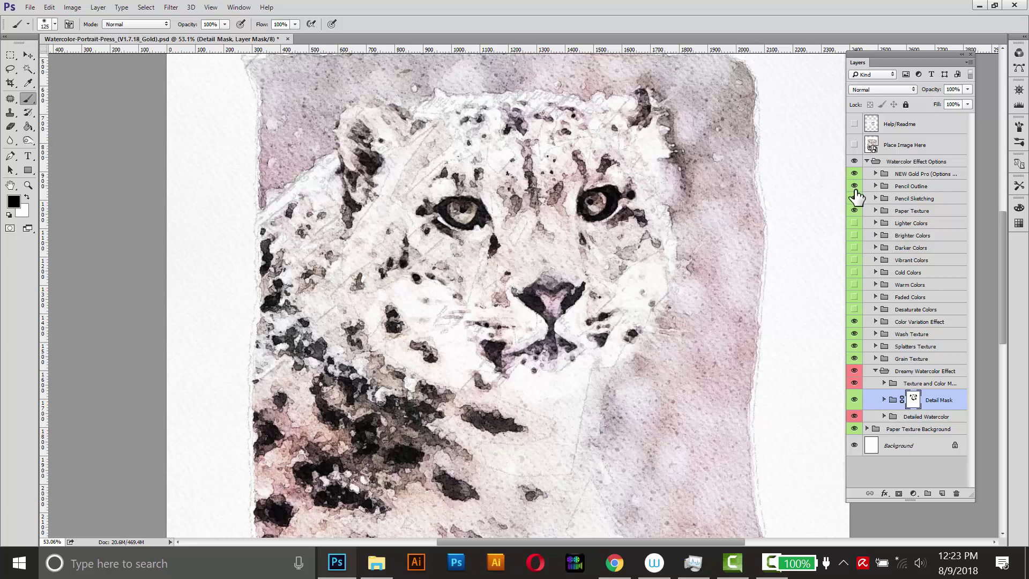
- Toggle the Pencil Outline and Pencil Sketching groups off and on to compare the leopard with and without pencil lines
{"action": "left_click", "coordinate": [855, 197]}
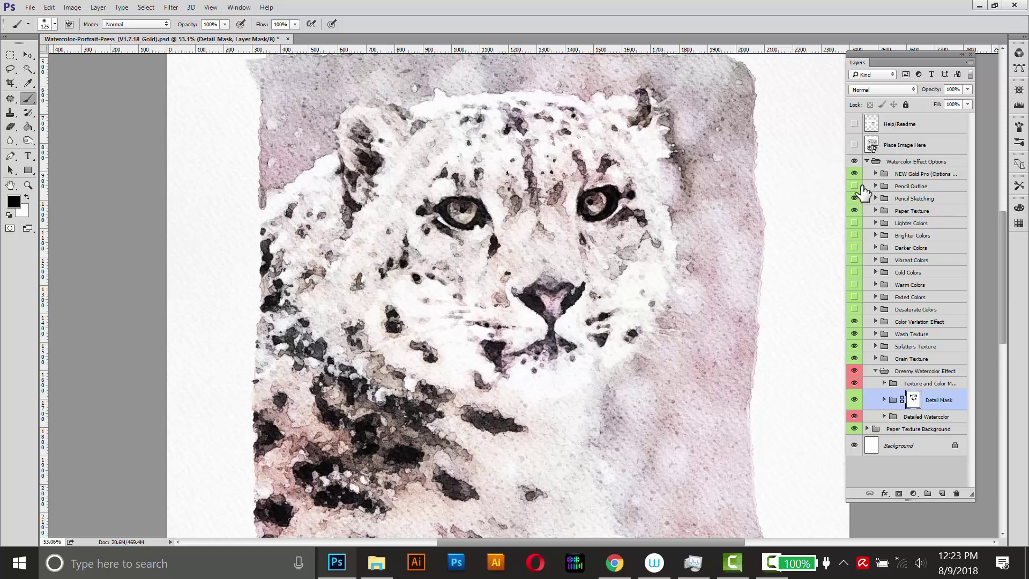
{"action": "left_click", "coordinate": [854, 198]}
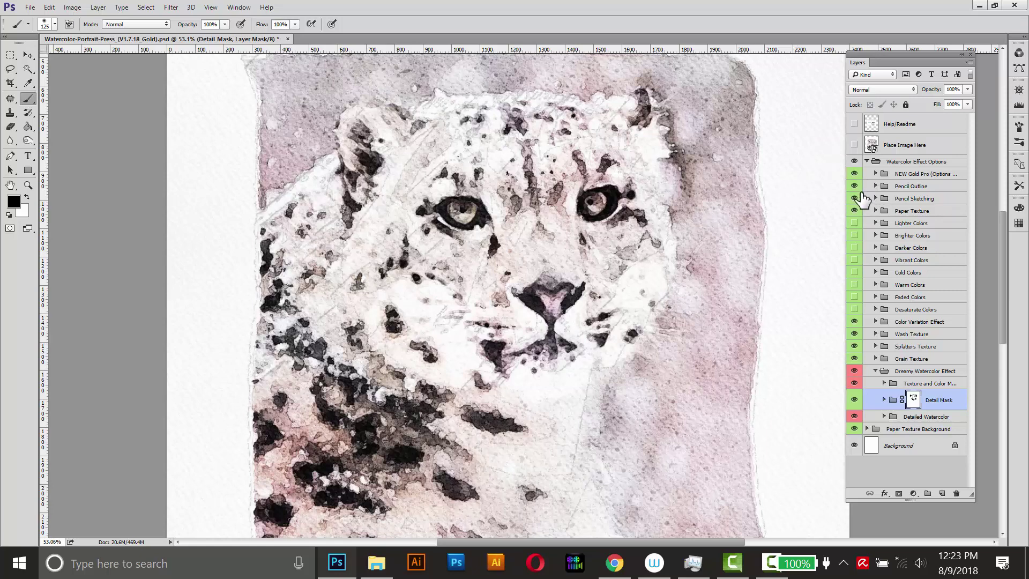
{"action": "left_click", "coordinate": [854, 198]}
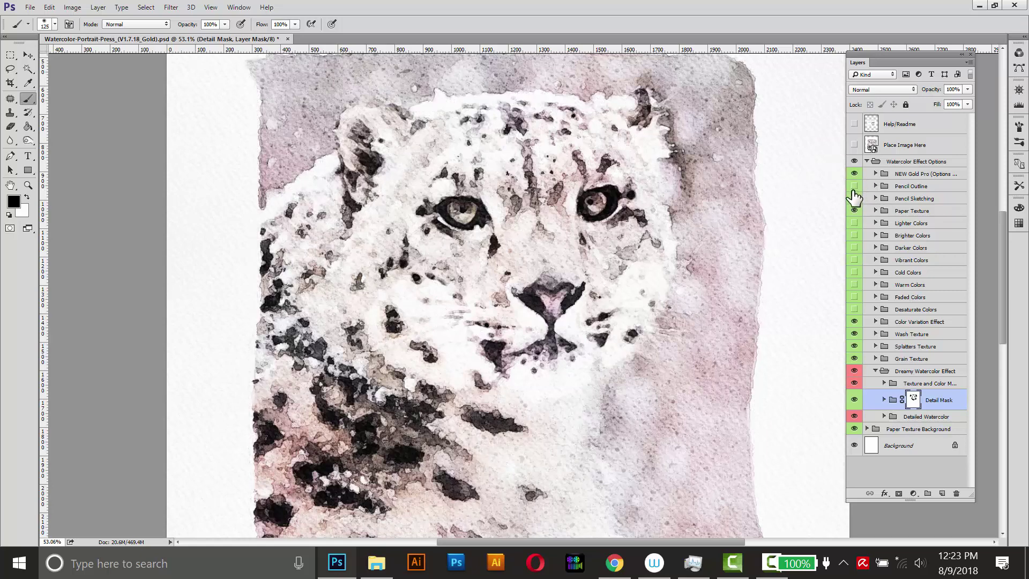
{"action": "left_click", "coordinate": [855, 196]}
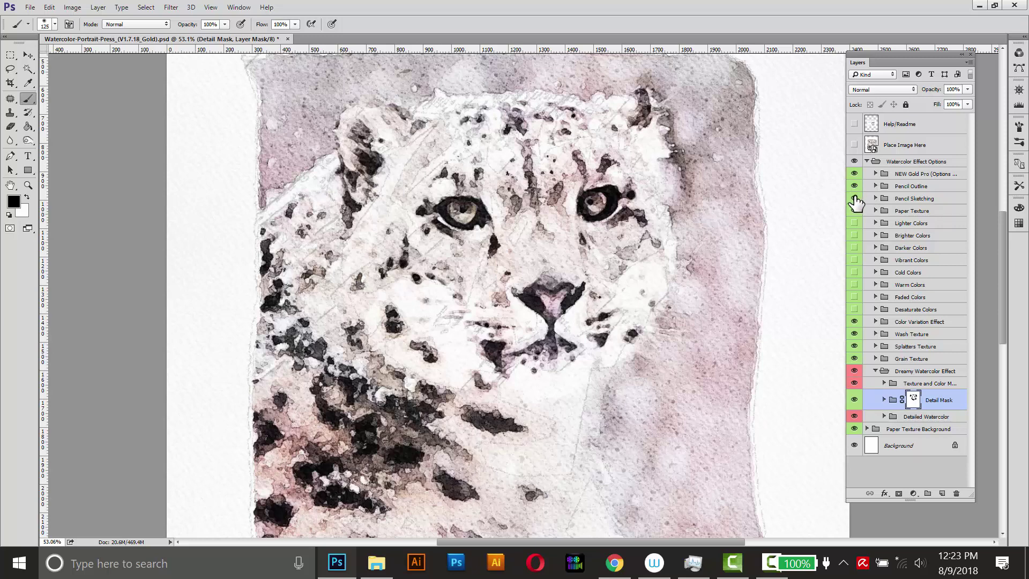
- Add a layer mask to the Pencil Outline group and paint black over the leopard's forehead and cheeks to remove pencil lines
{"action": "left_click", "coordinate": [887, 187]}
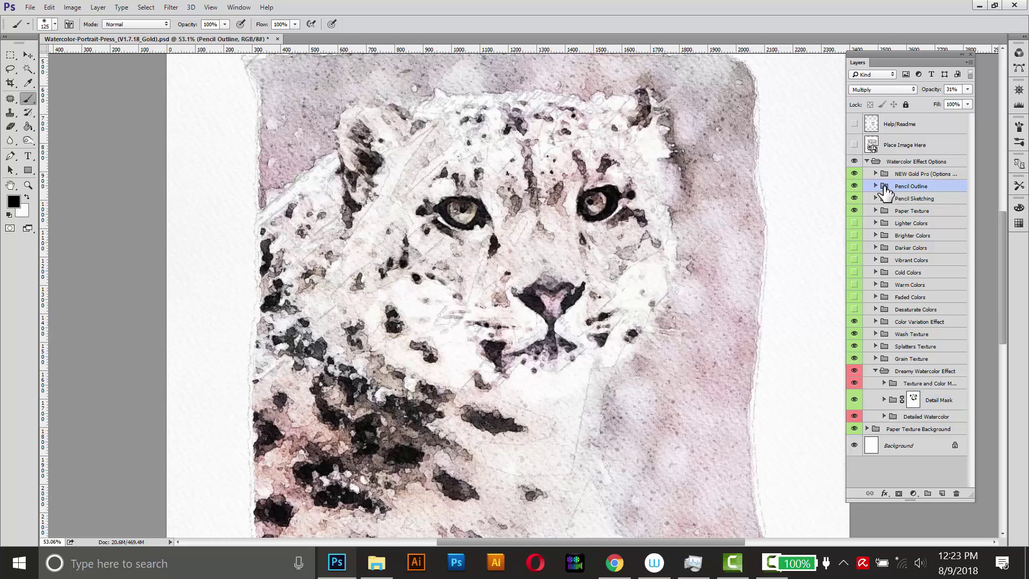
{"action": "left_click", "coordinate": [898, 493]}
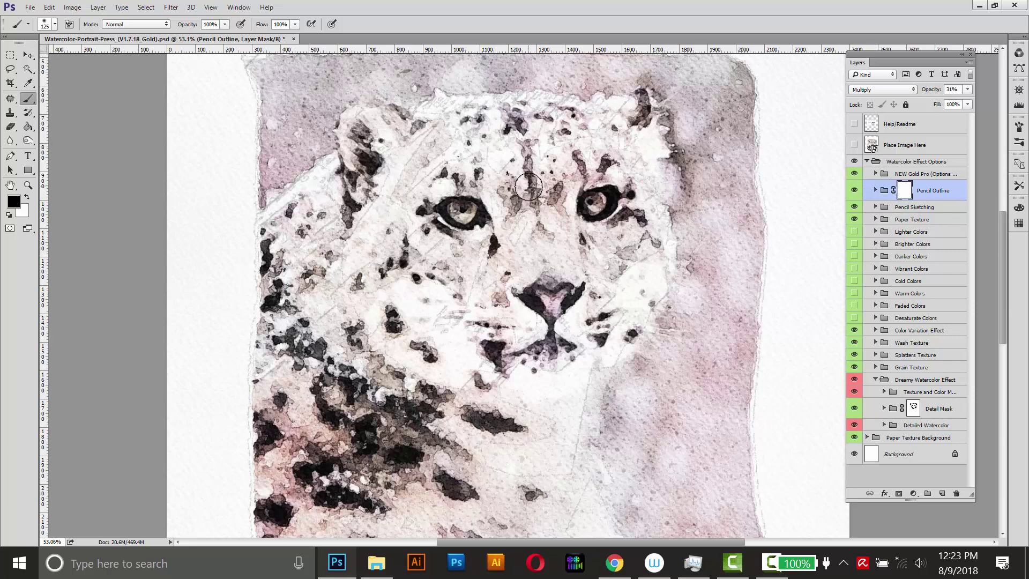
{"action": "left_click_drag", "start_coordinate": [480, 146], "coordinate": [463, 137]}
{"action": "mouse_move", "coordinate": [533, 115]}
{"action": "left_mouse_down"}
{"action": "mouse_move", "coordinate": [626, 153]}
{"action": "mouse_move", "coordinate": [582, 138]}
{"action": "mouse_move", "coordinate": [420, 134]}
{"action": "mouse_move", "coordinate": [430, 166]}
{"action": "left_mouse_up"}
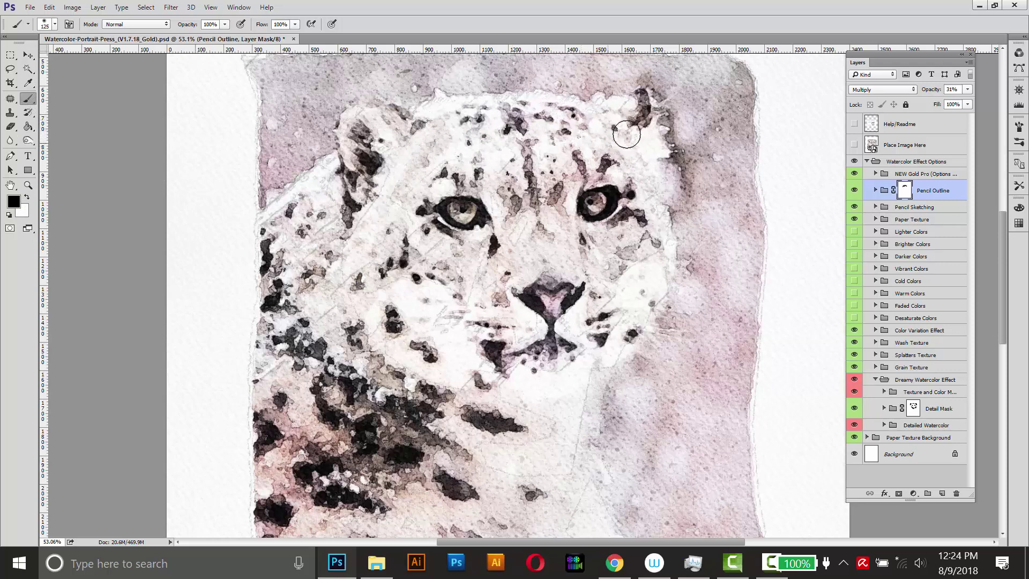
{"action": "mouse_move", "coordinate": [441, 287]}
{"action": "left_mouse_down"}
{"action": "mouse_move", "coordinate": [438, 321]}
{"action": "mouse_move", "coordinate": [443, 311]}
{"action": "mouse_move", "coordinate": [489, 314]}
{"action": "left_mouse_up"}
{"action": "mouse_move", "coordinate": [609, 333]}
{"action": "left_mouse_down"}
{"action": "mouse_move", "coordinate": [646, 307]}
{"action": "mouse_move", "coordinate": [644, 318]}
{"action": "mouse_move", "coordinate": [648, 295]}
{"action": "left_mouse_up"}
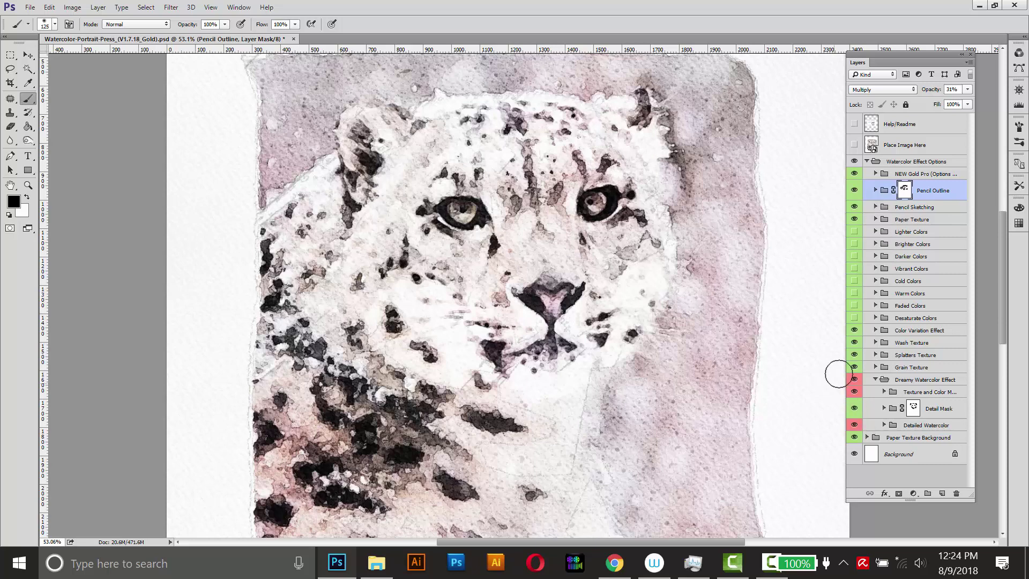
- Hide the Paper Texture Background group behind the leopard painting
{"action": "left_click", "coordinate": [855, 437]}
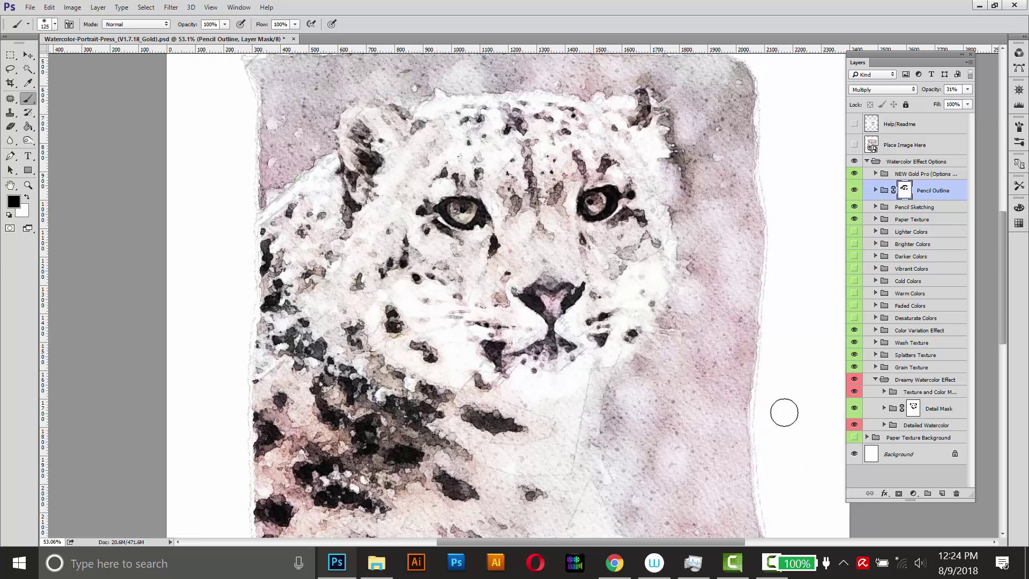